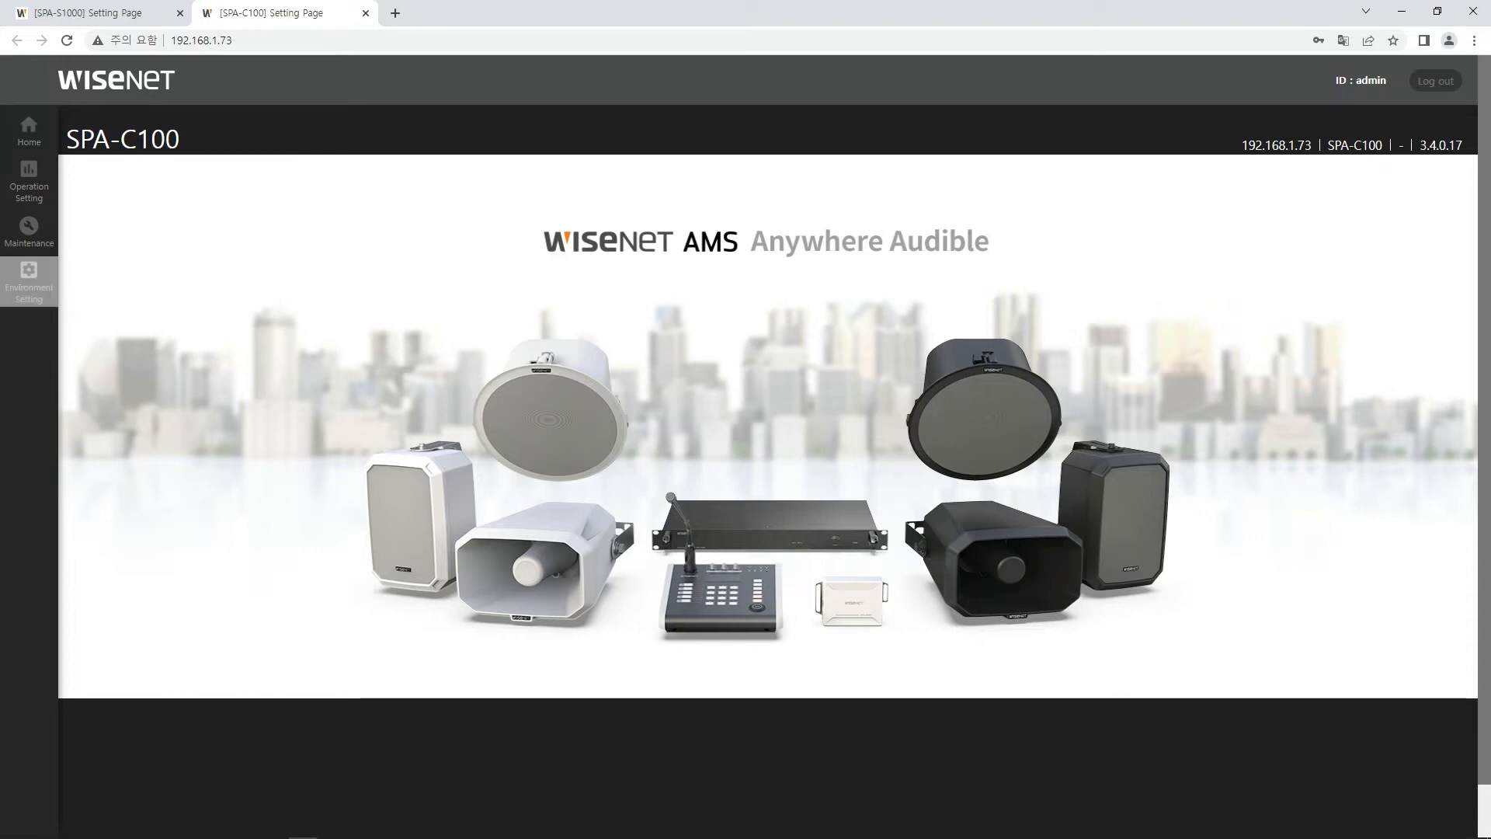
# Step: Apply Controller as the SPA-C100's operation mode in its device operation settings and confirm the change
pyautogui.click(29, 282)
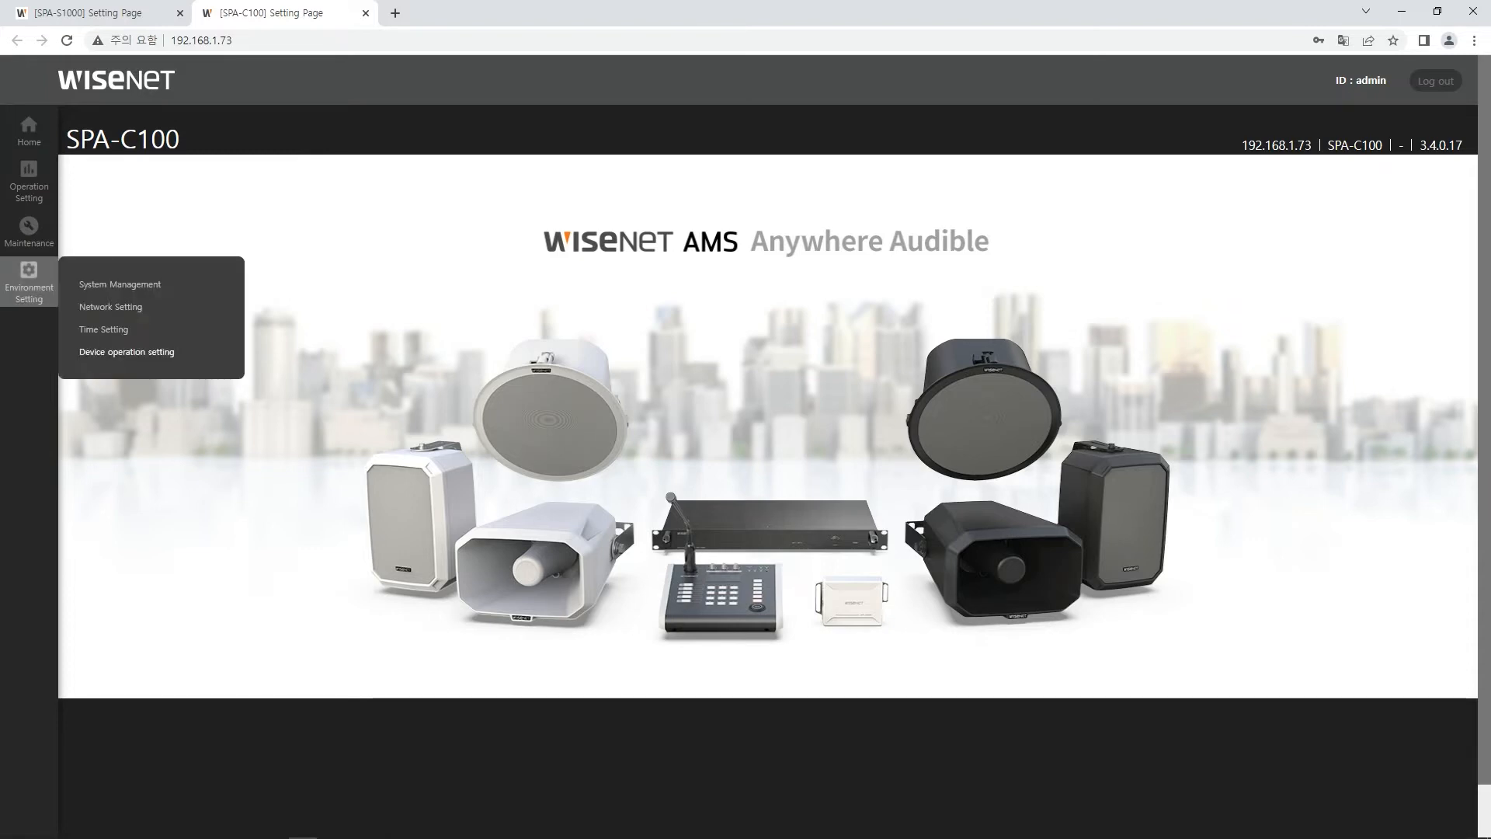
pyautogui.click(127, 352)
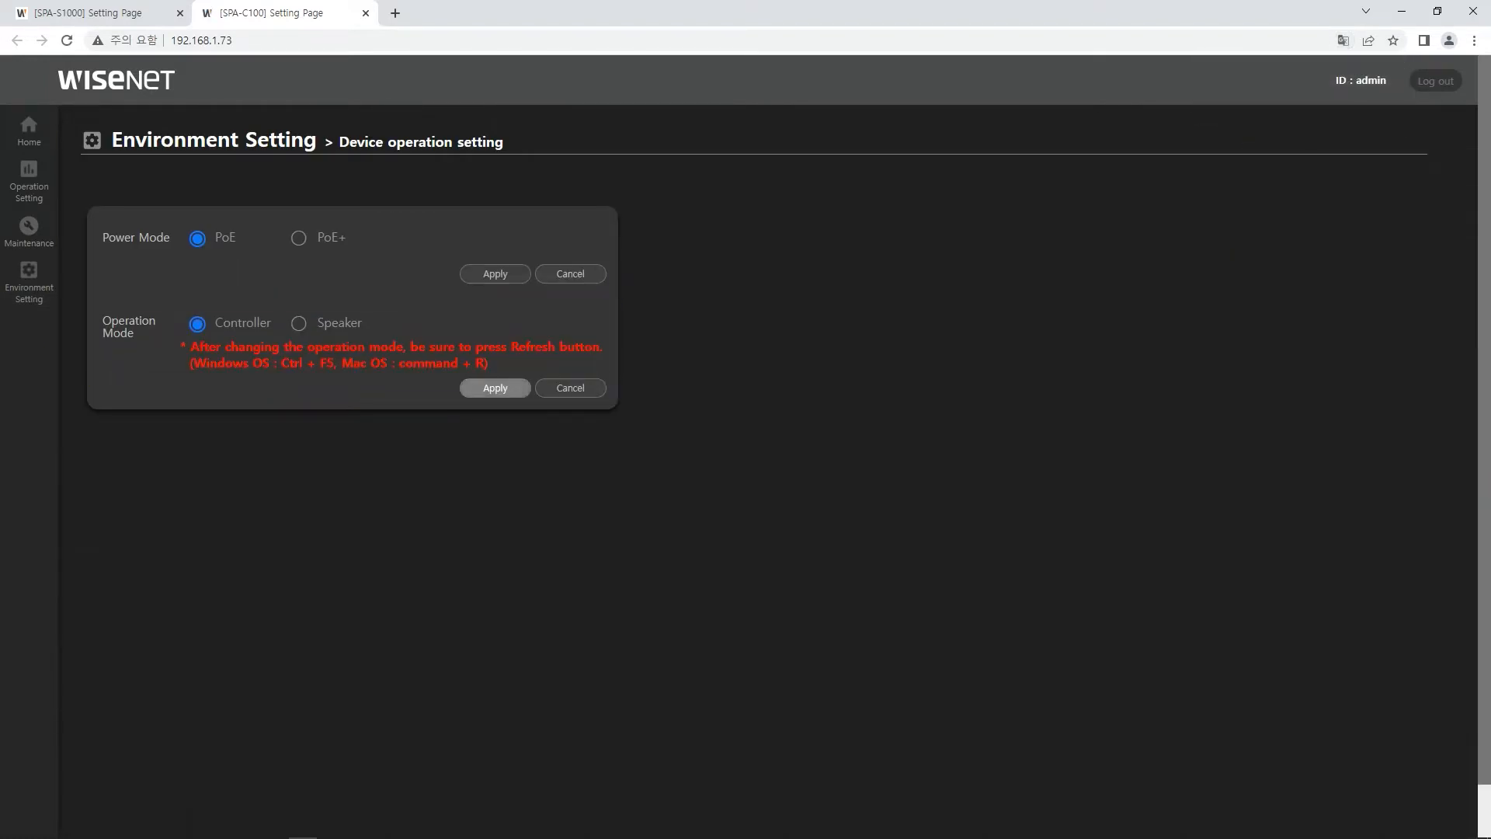
pyautogui.click(495, 388)
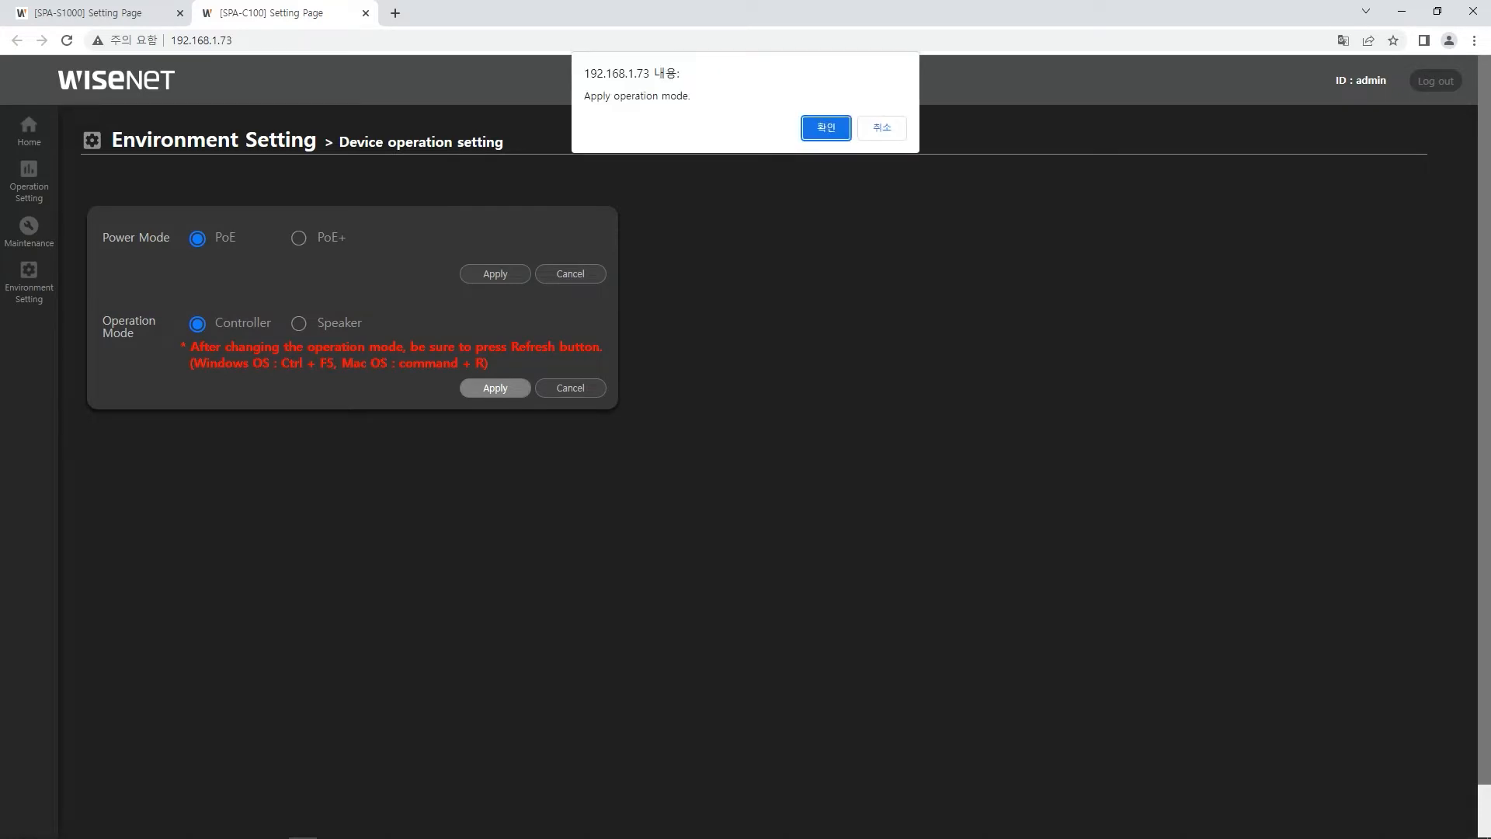
pyautogui.press('Return')
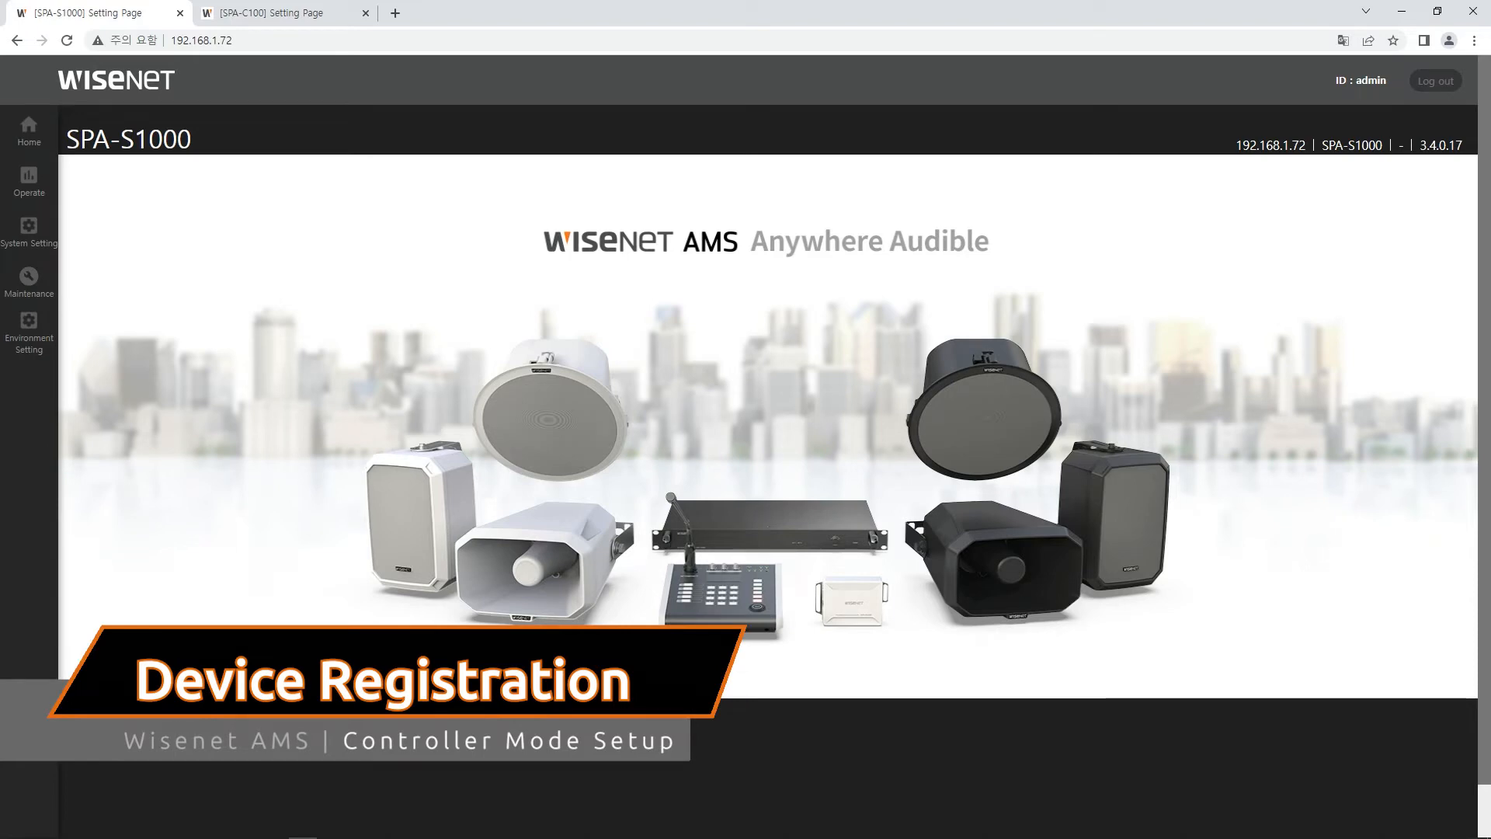
# Step: In the SPA-S1000's device registration, register all of the searched devices
pyautogui.click(29, 232)
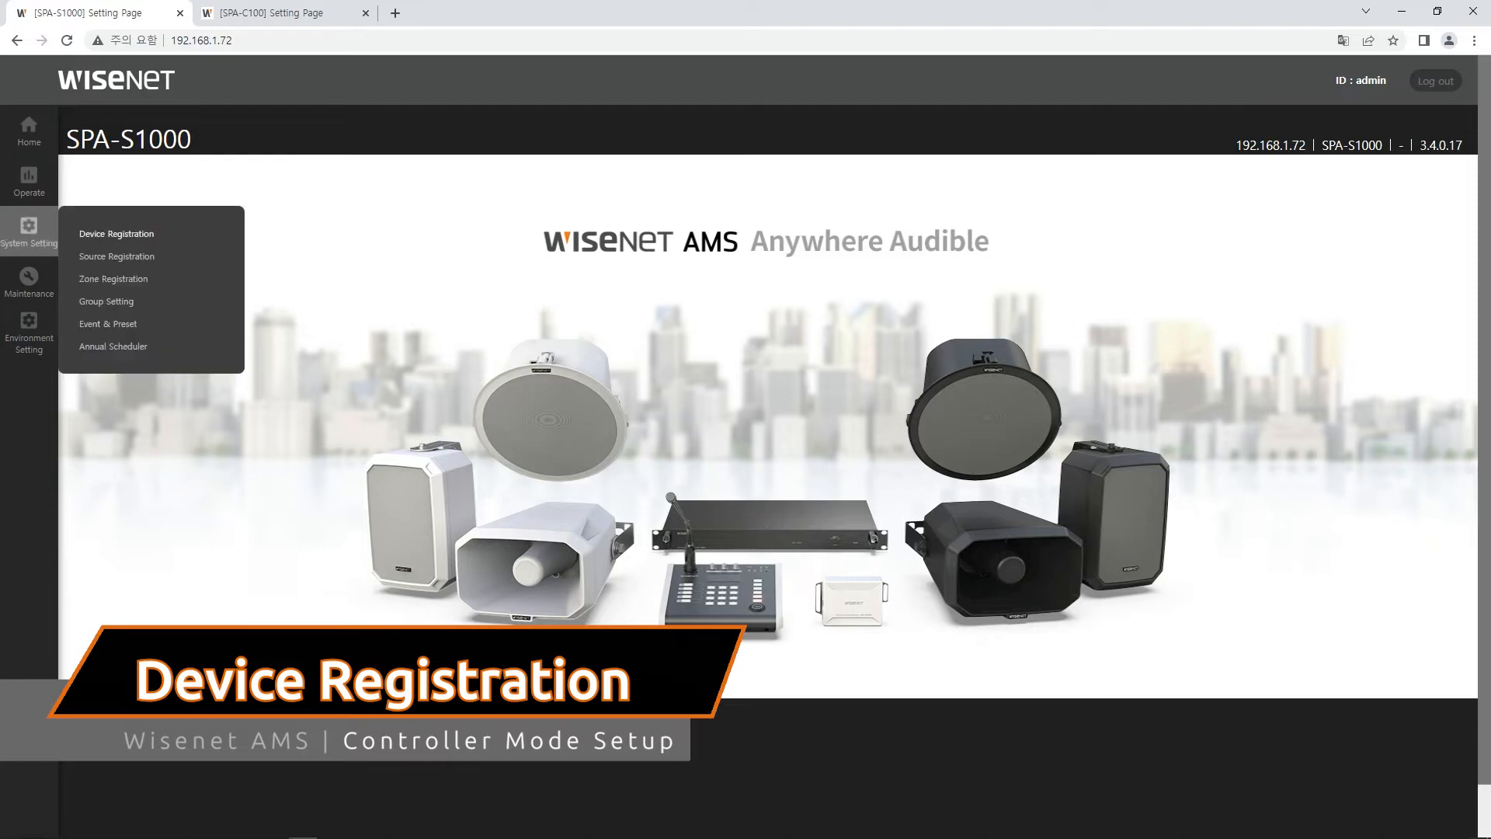
pyautogui.click(117, 234)
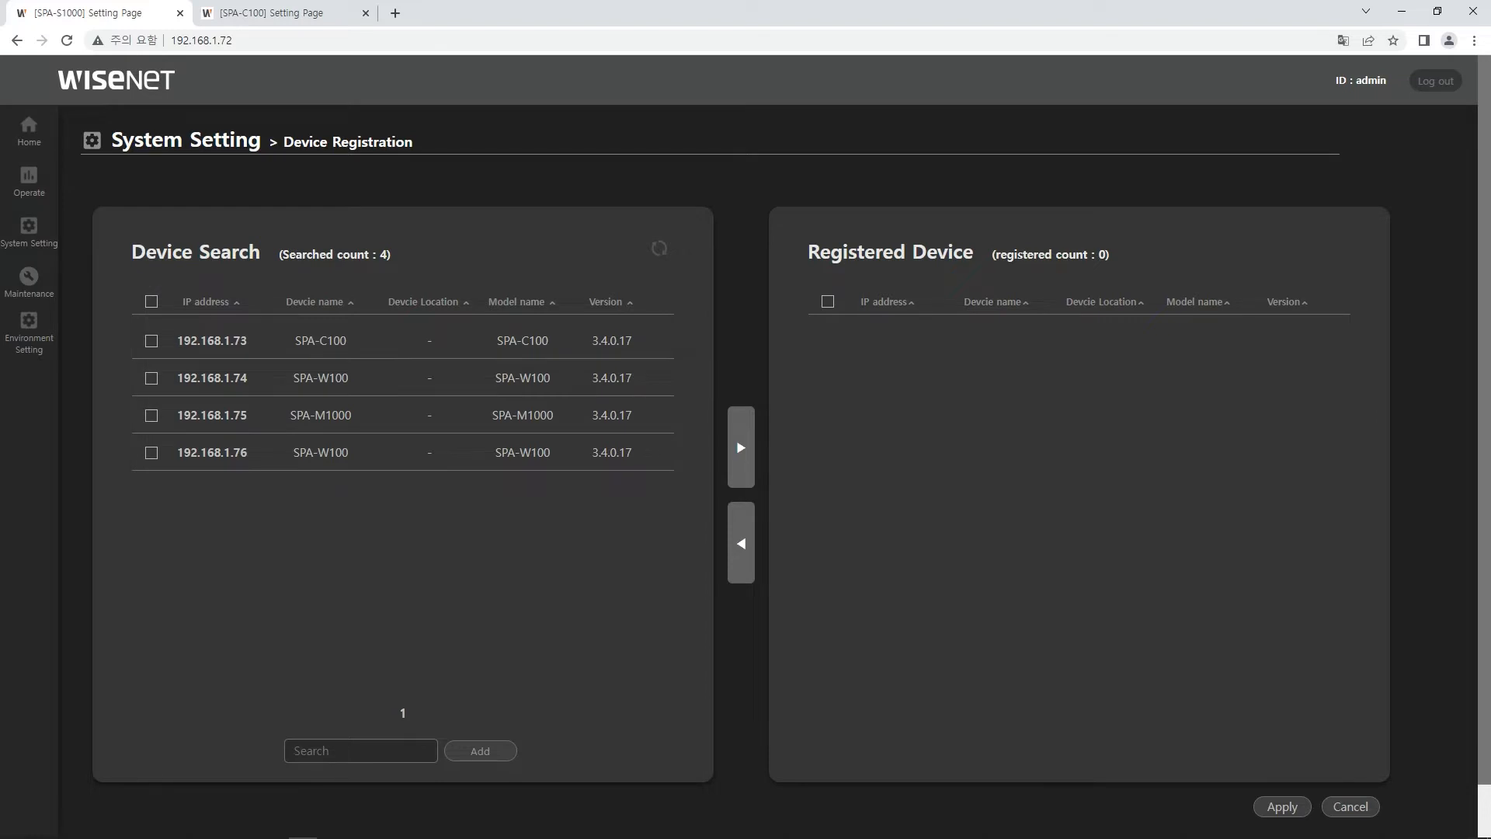
pyautogui.click(152, 301)
pyautogui.click(741, 449)
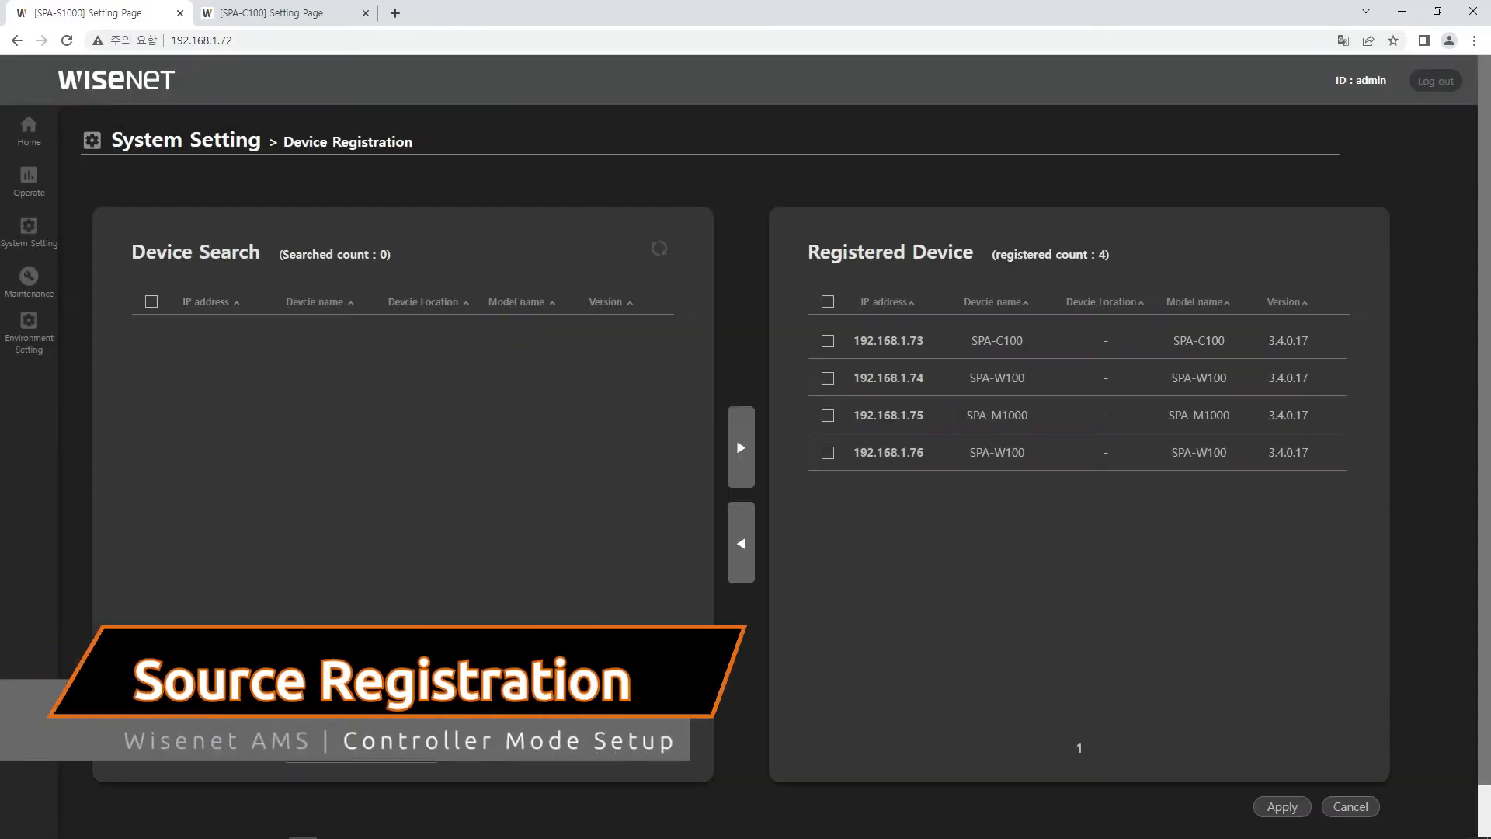
# Step: In source registration, assign source 1 to the SPA-C100 at 192.168.1.73, name it BGM and set its source type to BGM
pyautogui.moveTo(28, 231)
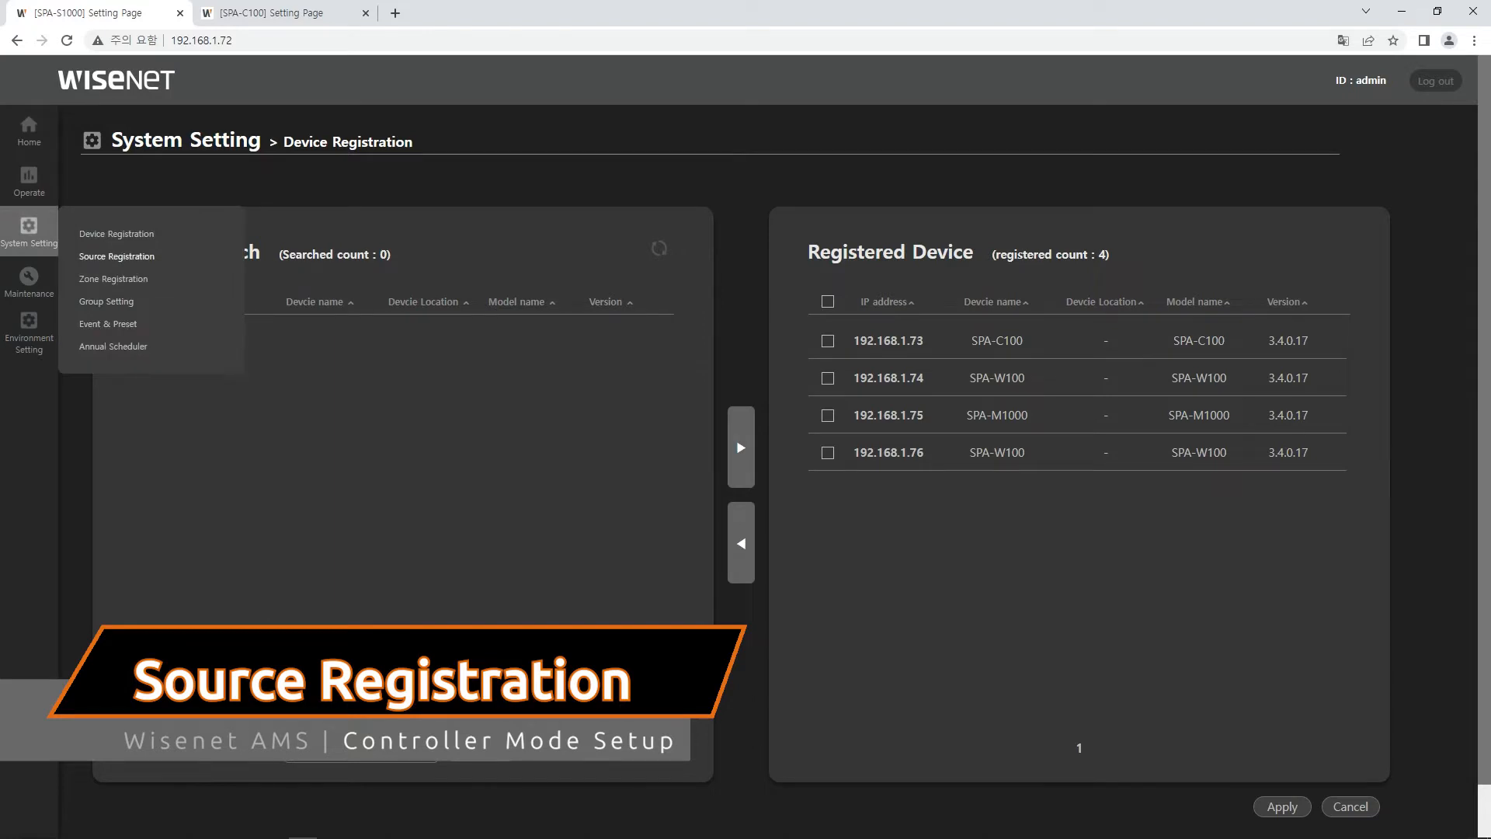
pyautogui.click(117, 257)
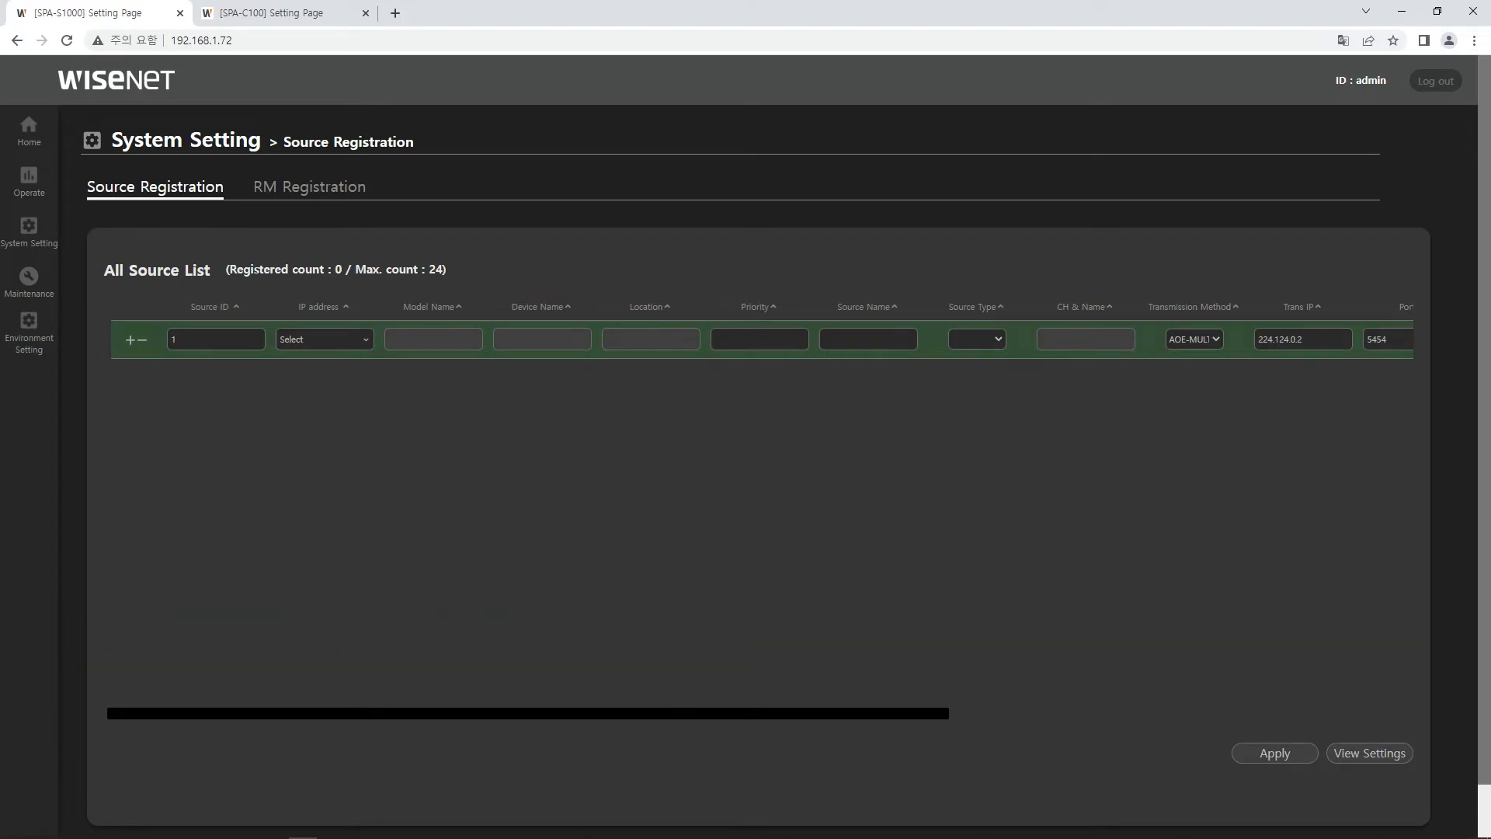
pyautogui.click(325, 339)
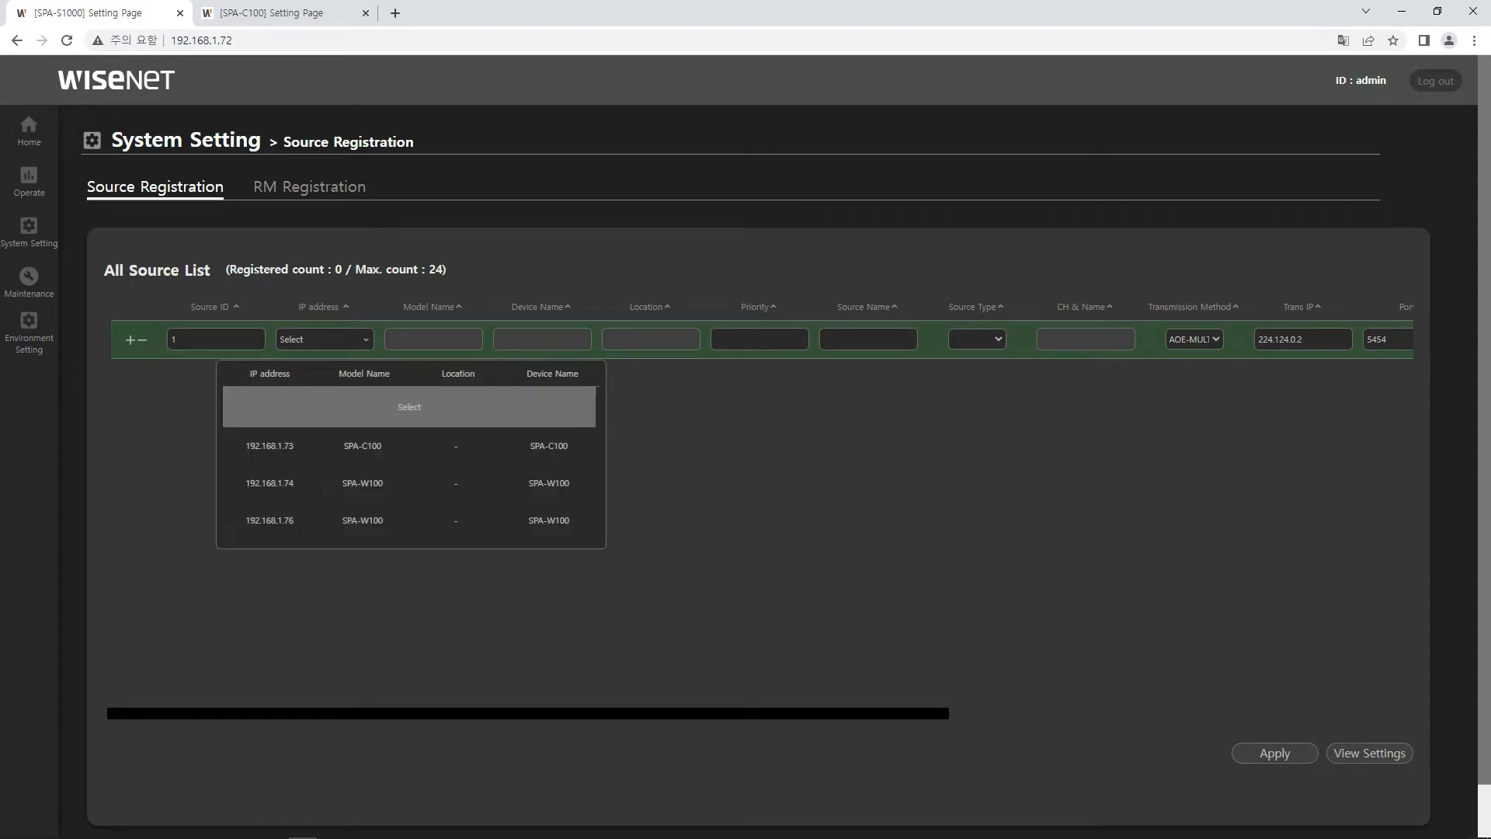
pyautogui.click(363, 446)
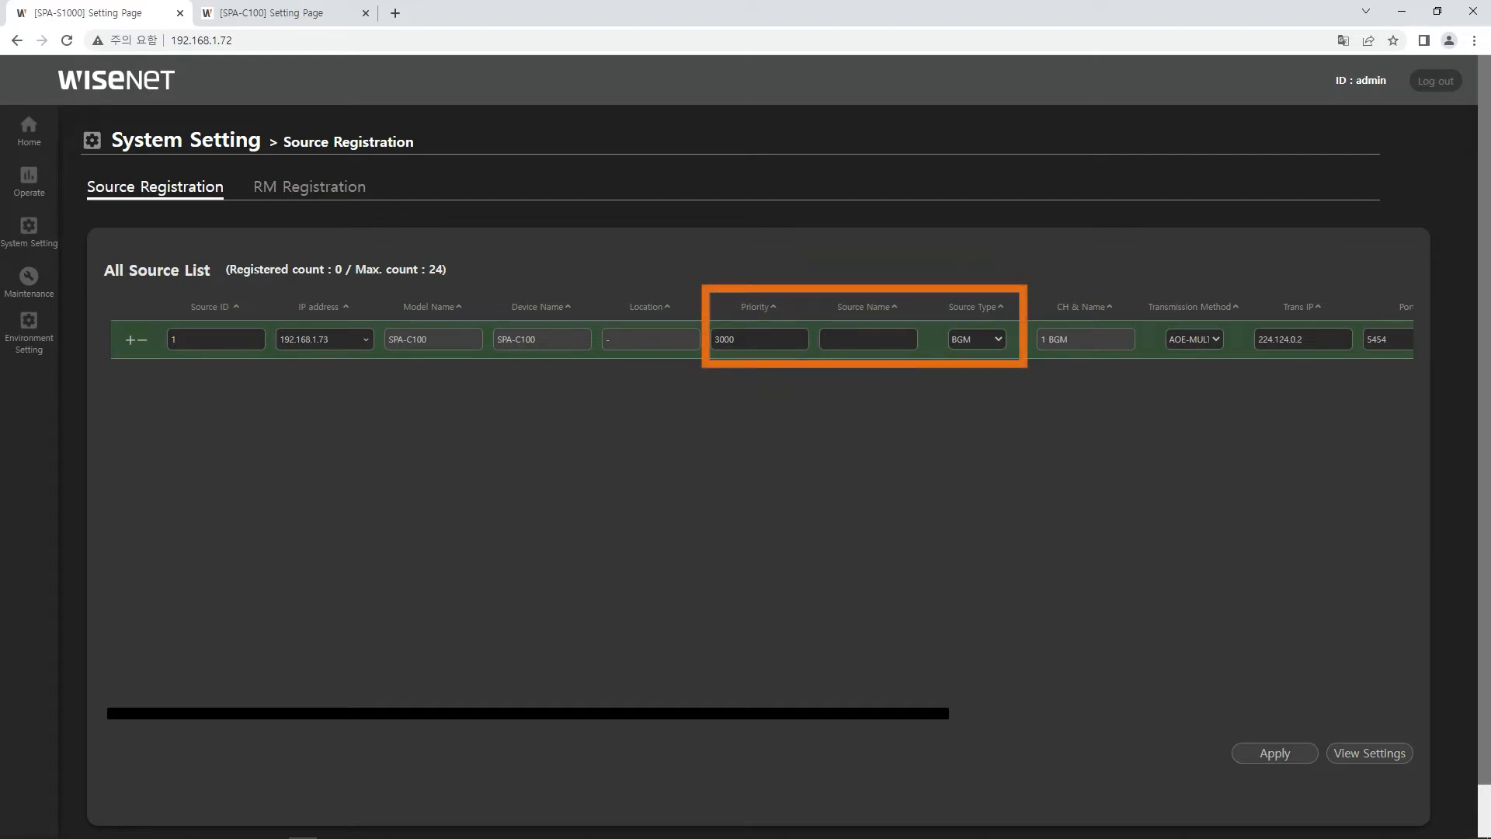
pyautogui.write('BGM')
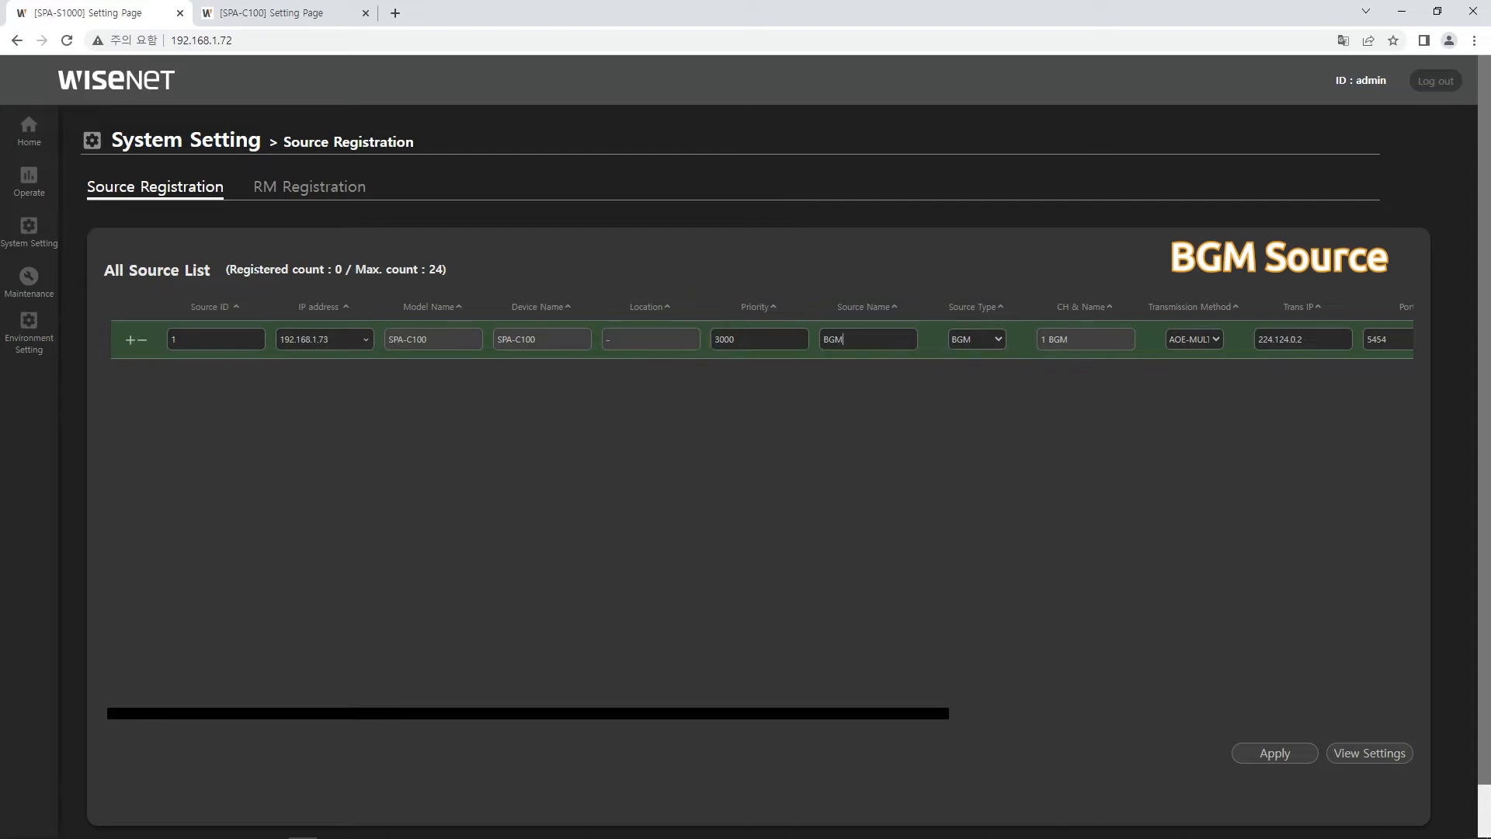
pyautogui.click(977, 340)
pyautogui.click(977, 357)
# Step: Enable CTRL for the BGM source, with 192.168.1.73 as control IP and file_player as control type
pyautogui.moveTo(528, 714); pyautogui.dragTo(993, 713)
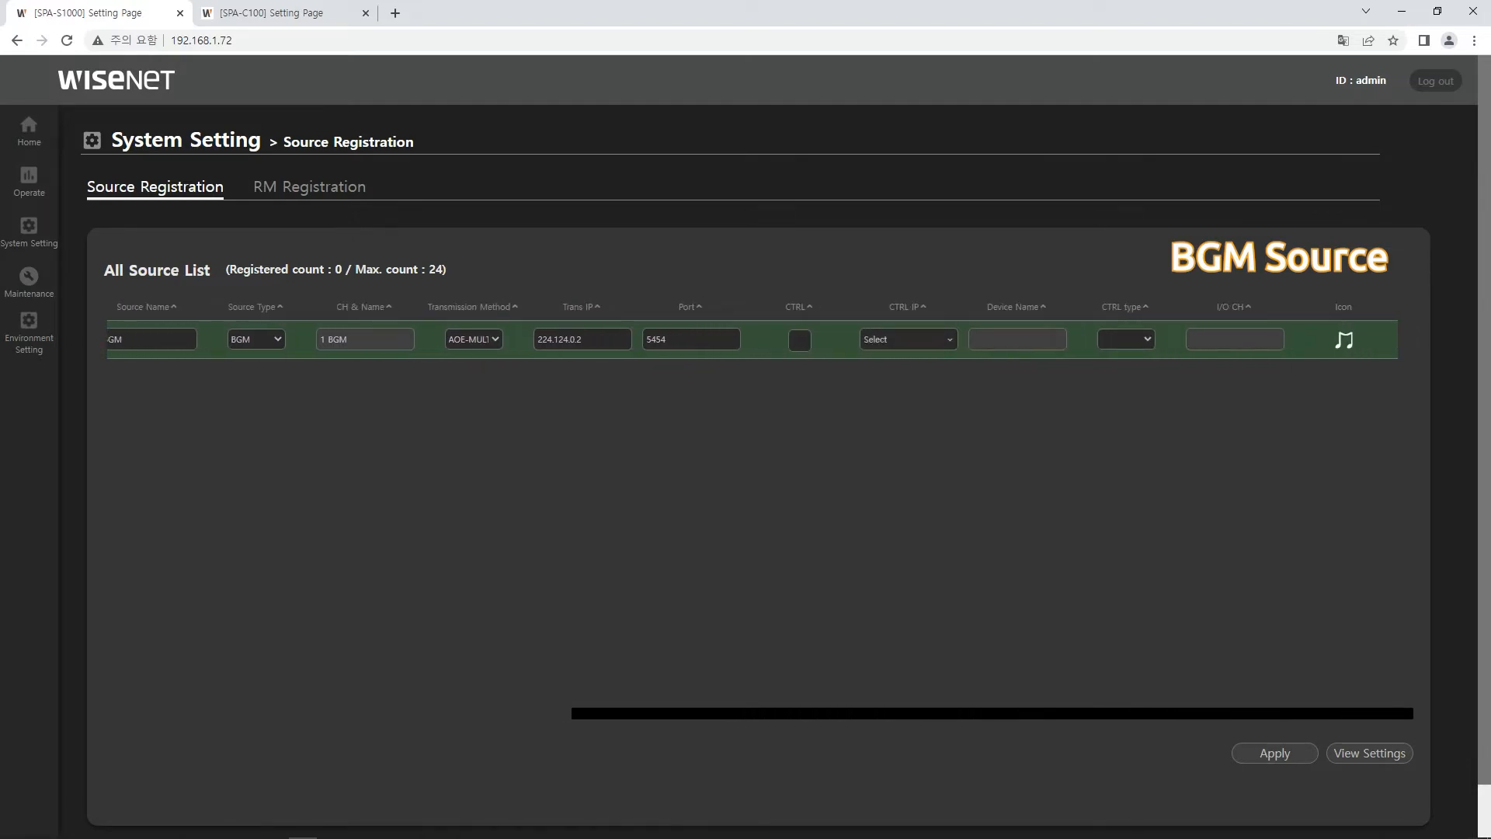
pyautogui.click(799, 341)
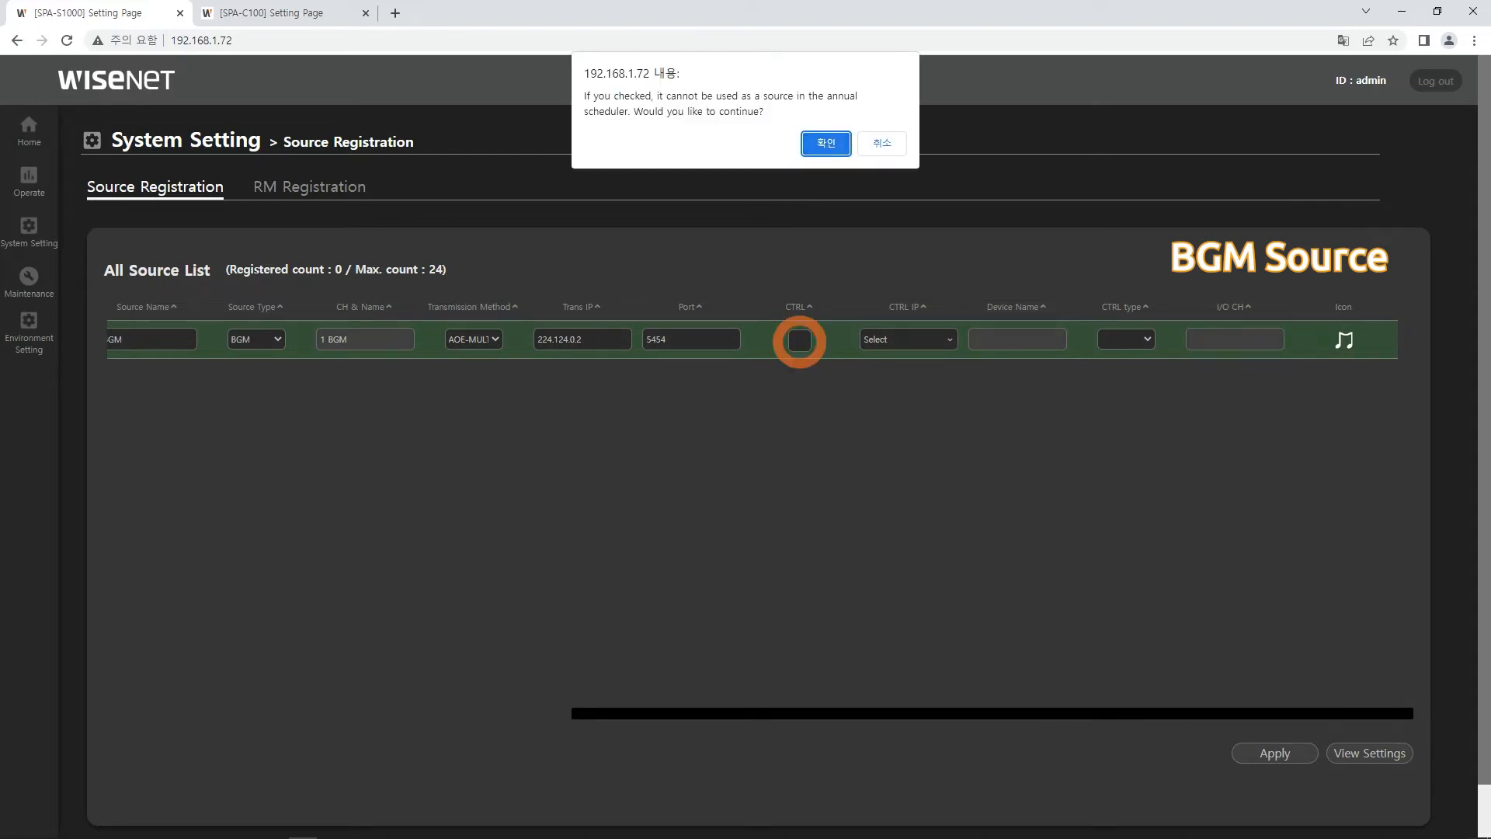
pyautogui.press('Return')
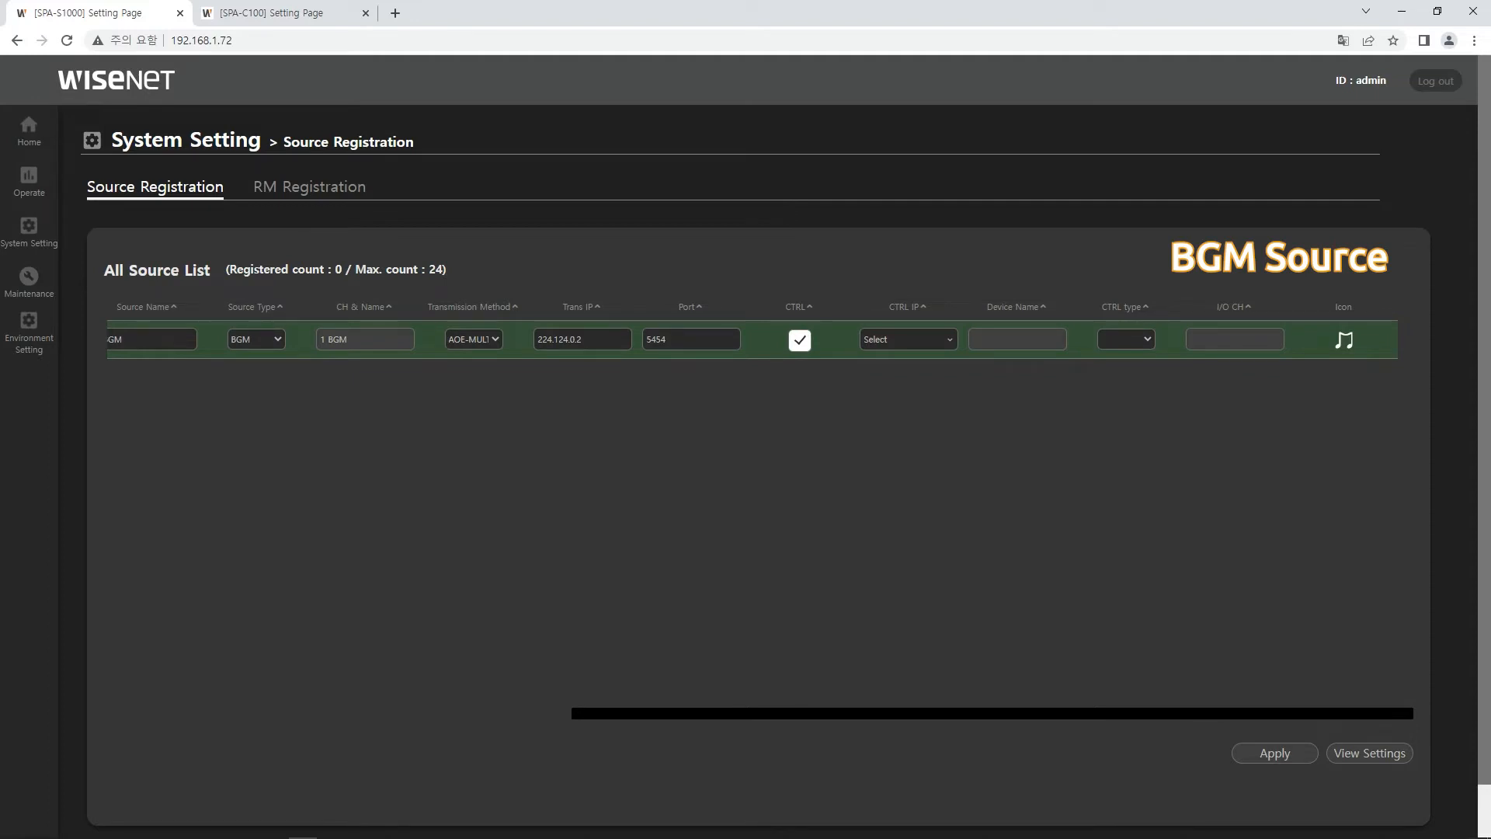
pyautogui.click(909, 340)
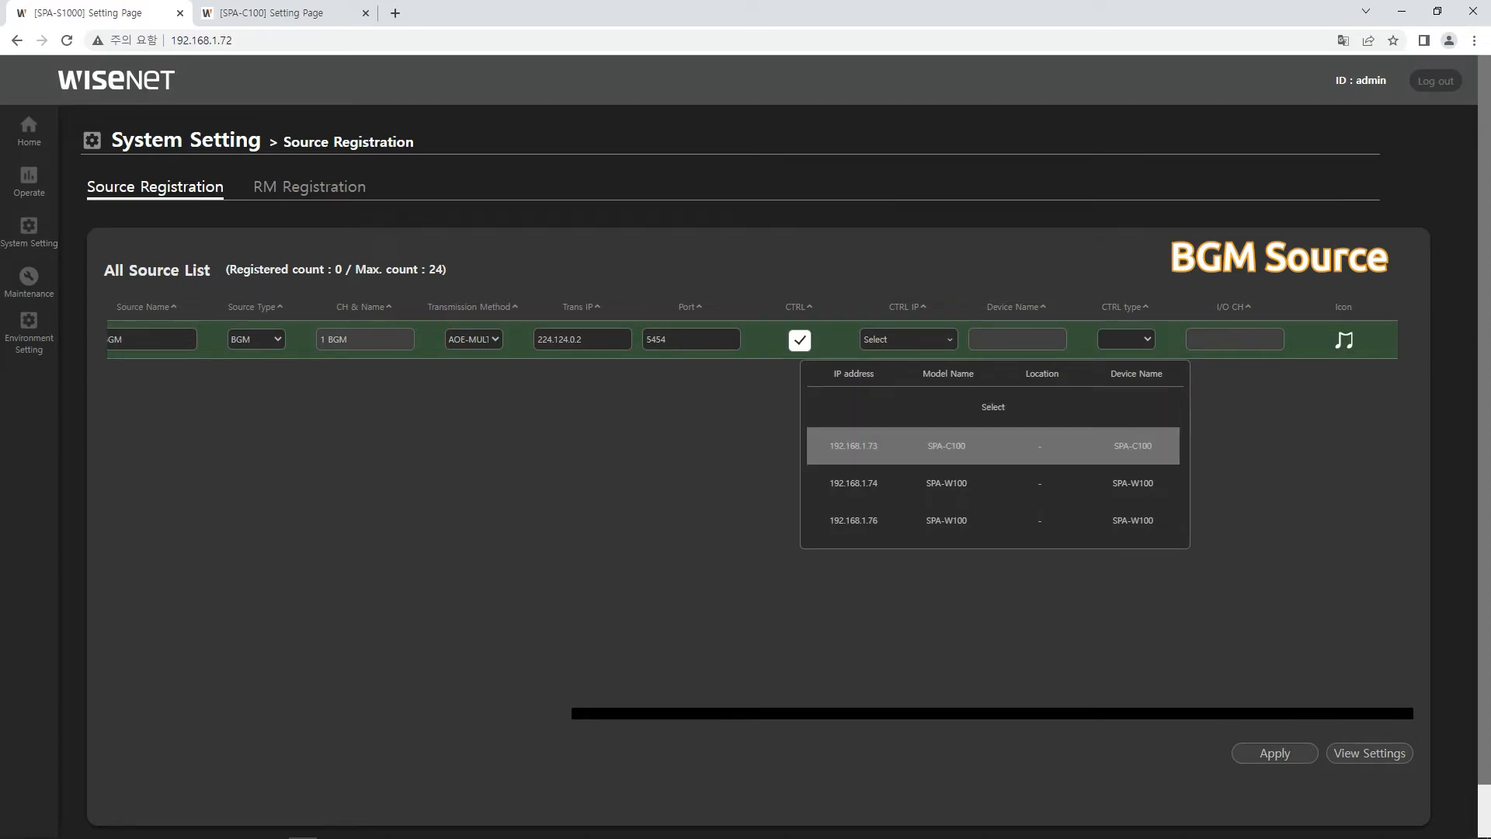
pyautogui.click(946, 446)
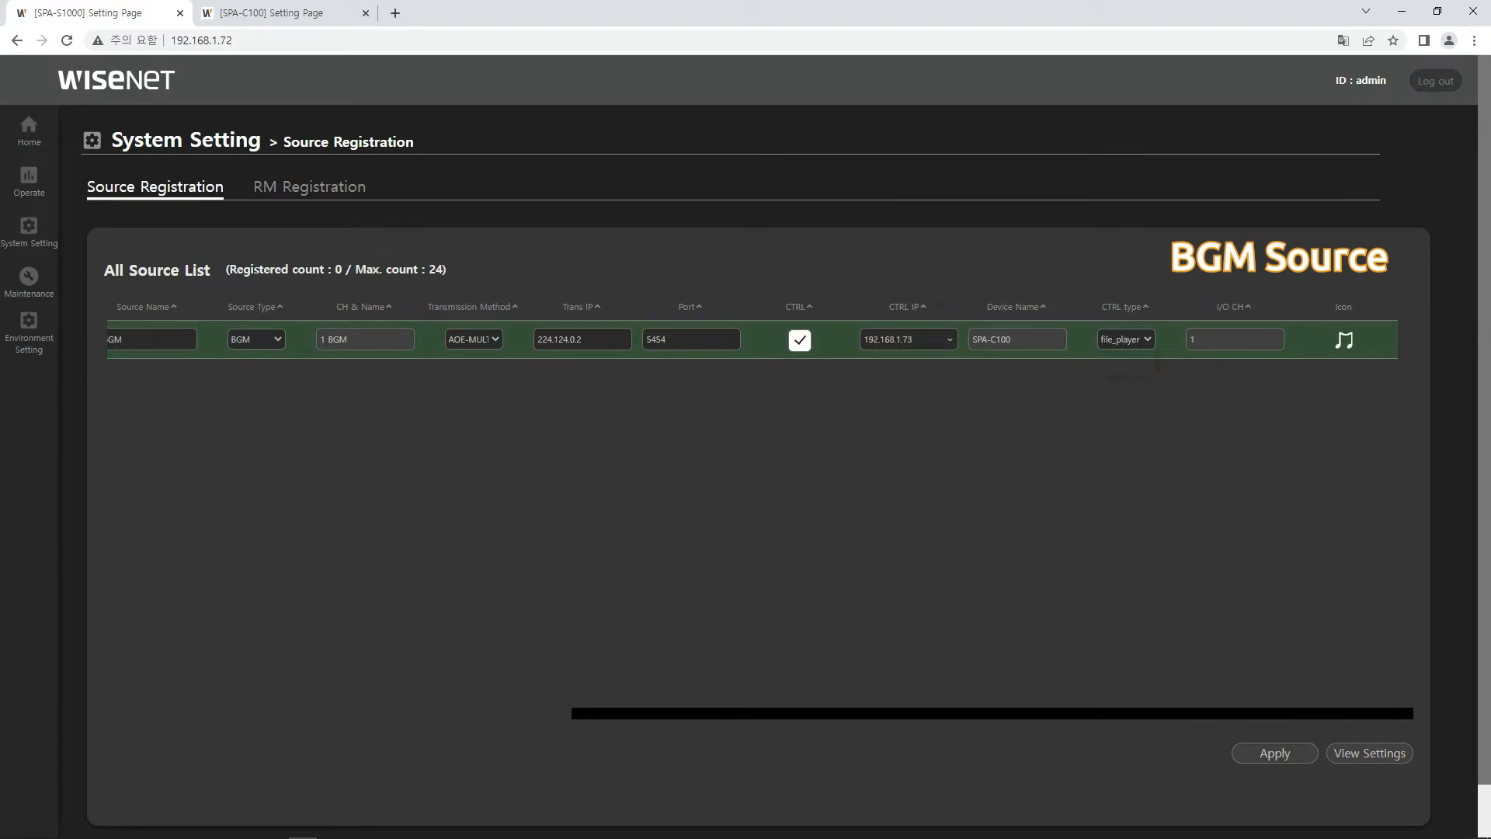
pyautogui.click(1126, 340)
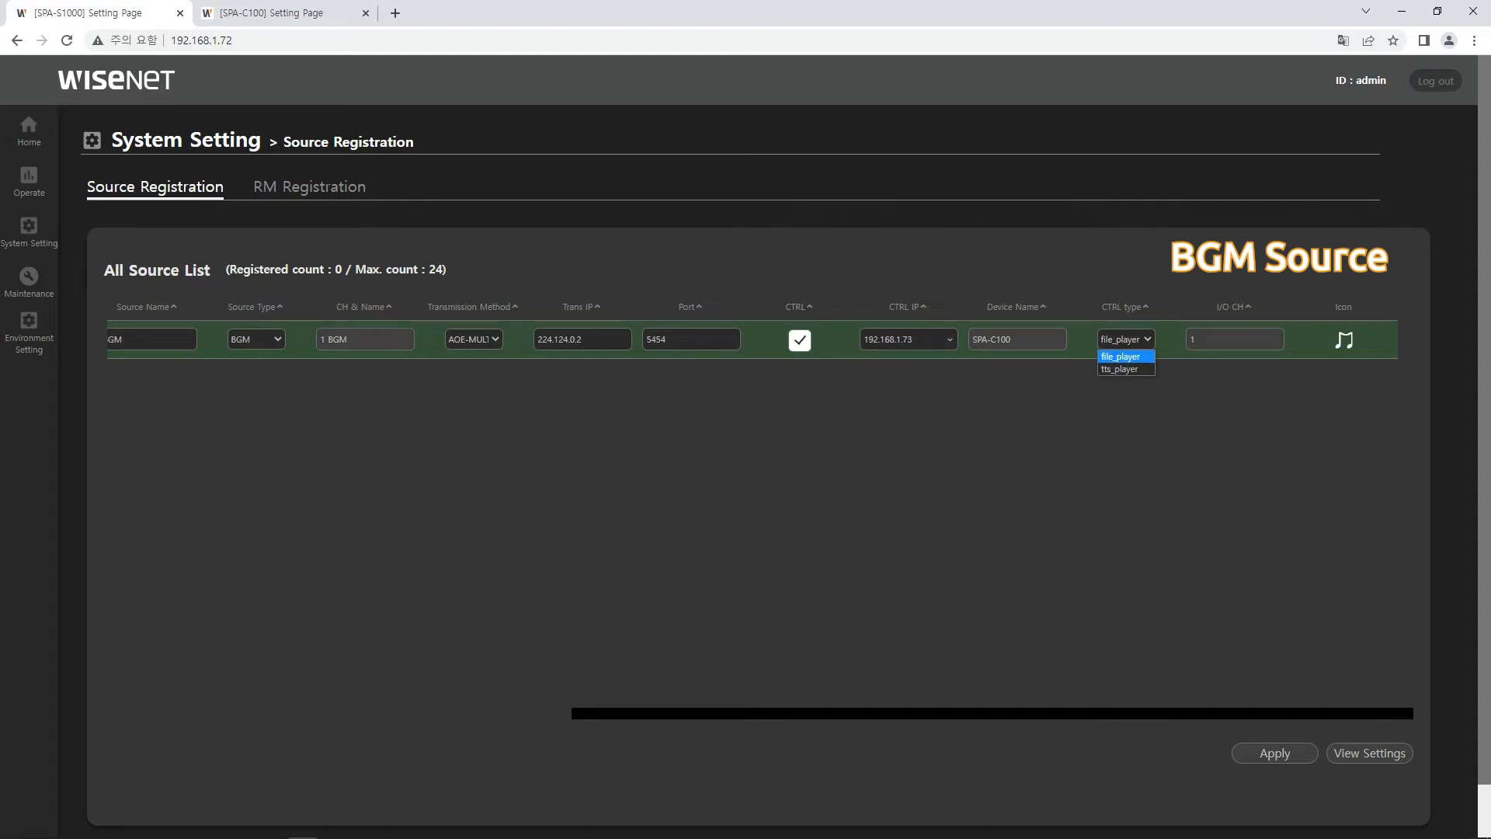
pyautogui.click(1121, 357)
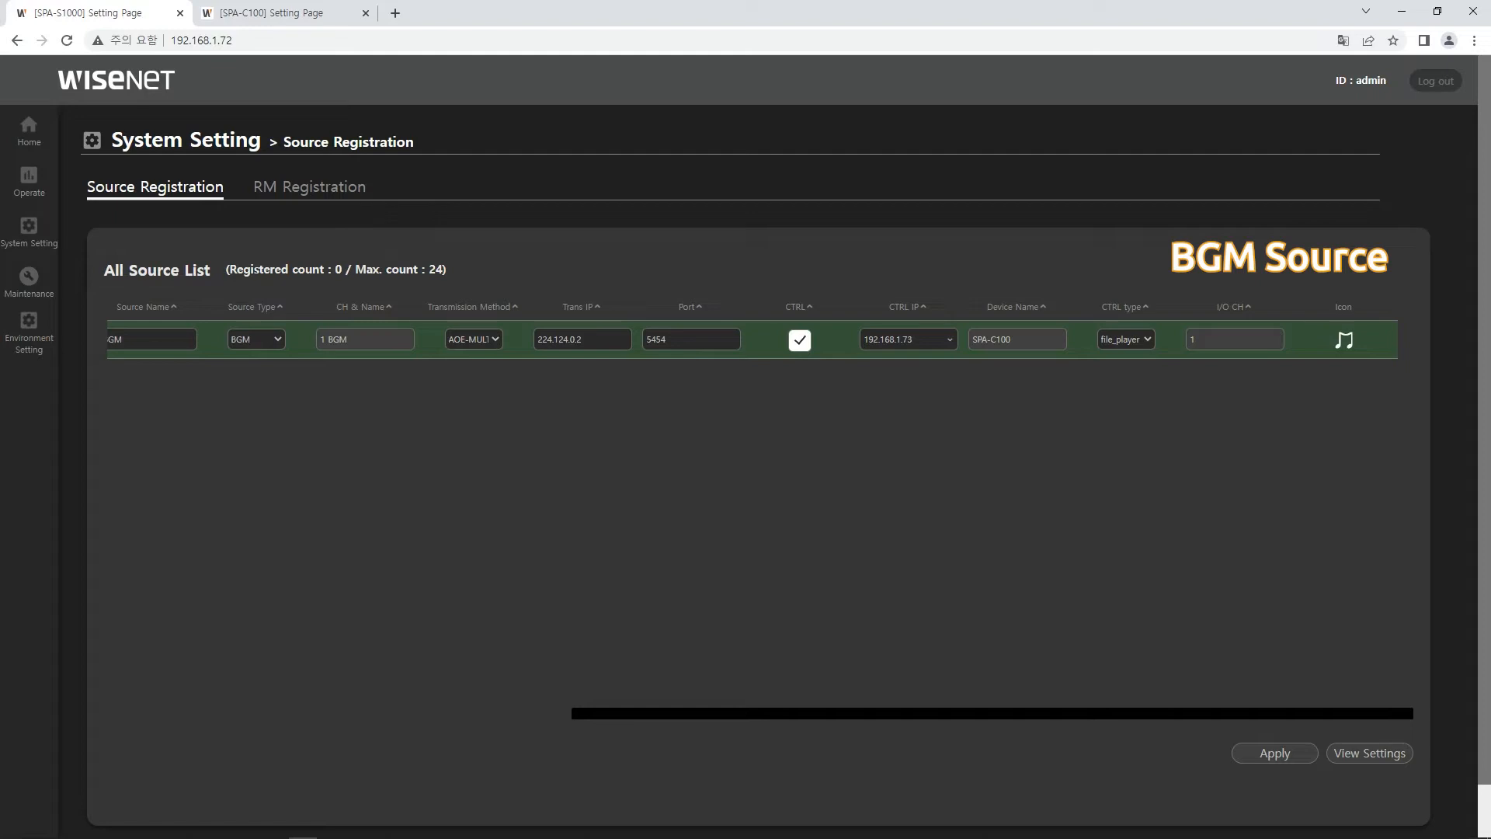
# Step: Give the BGM source the music-note icon with a purple colour
pyautogui.click(1344, 340)
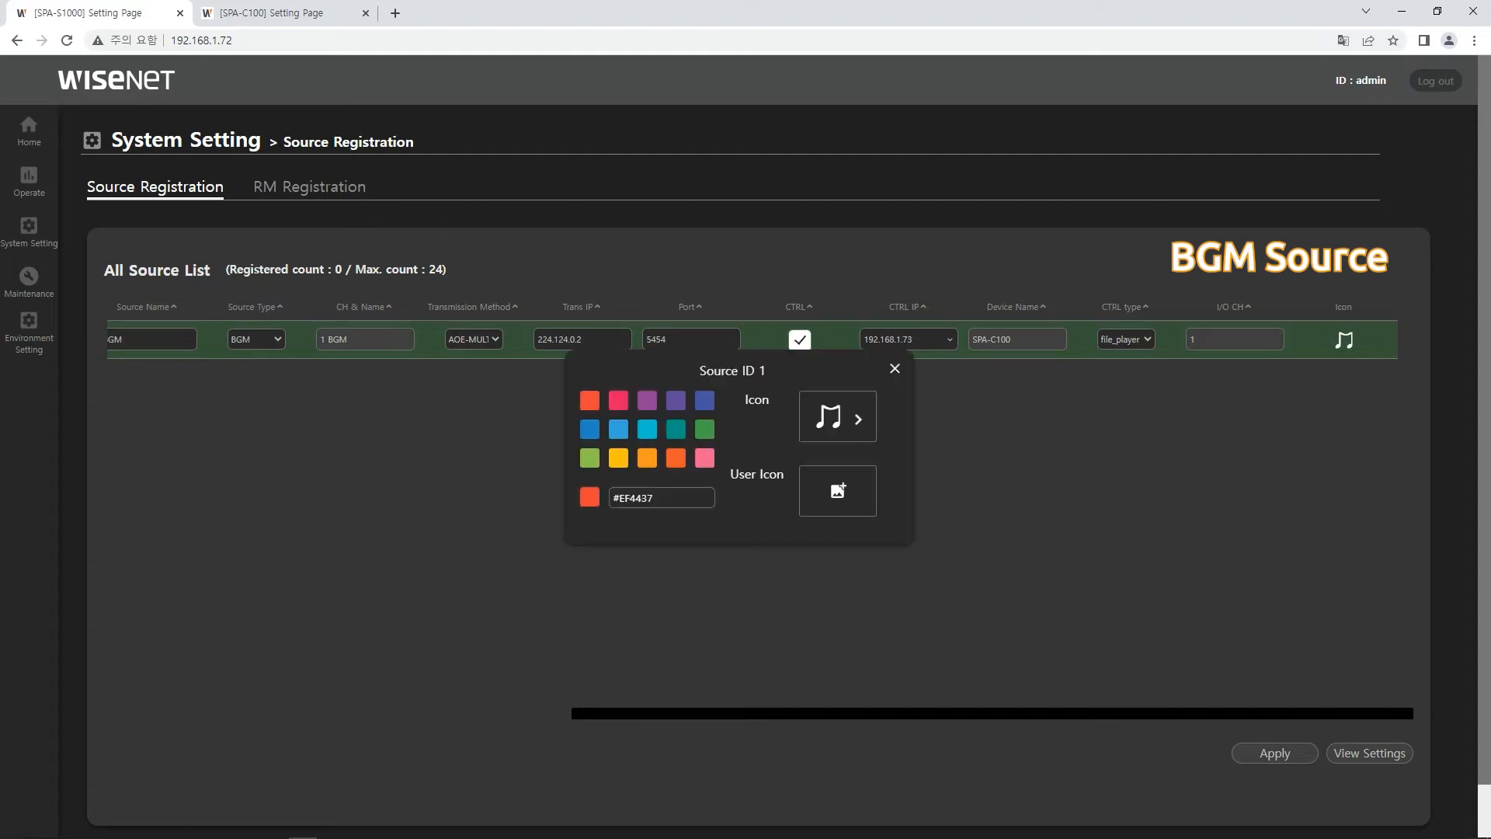
pyautogui.click(838, 417)
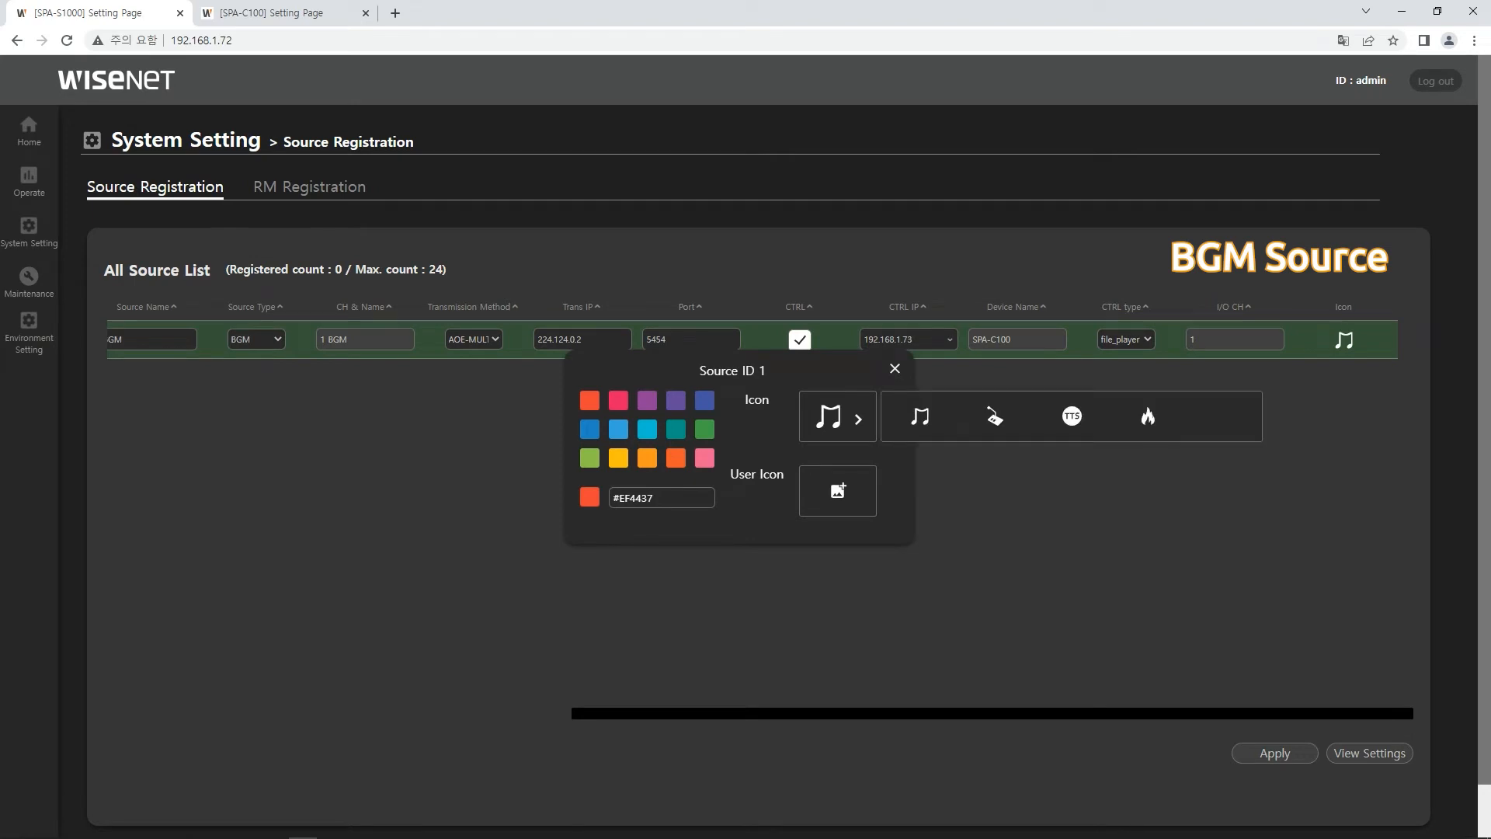
pyautogui.click(921, 417)
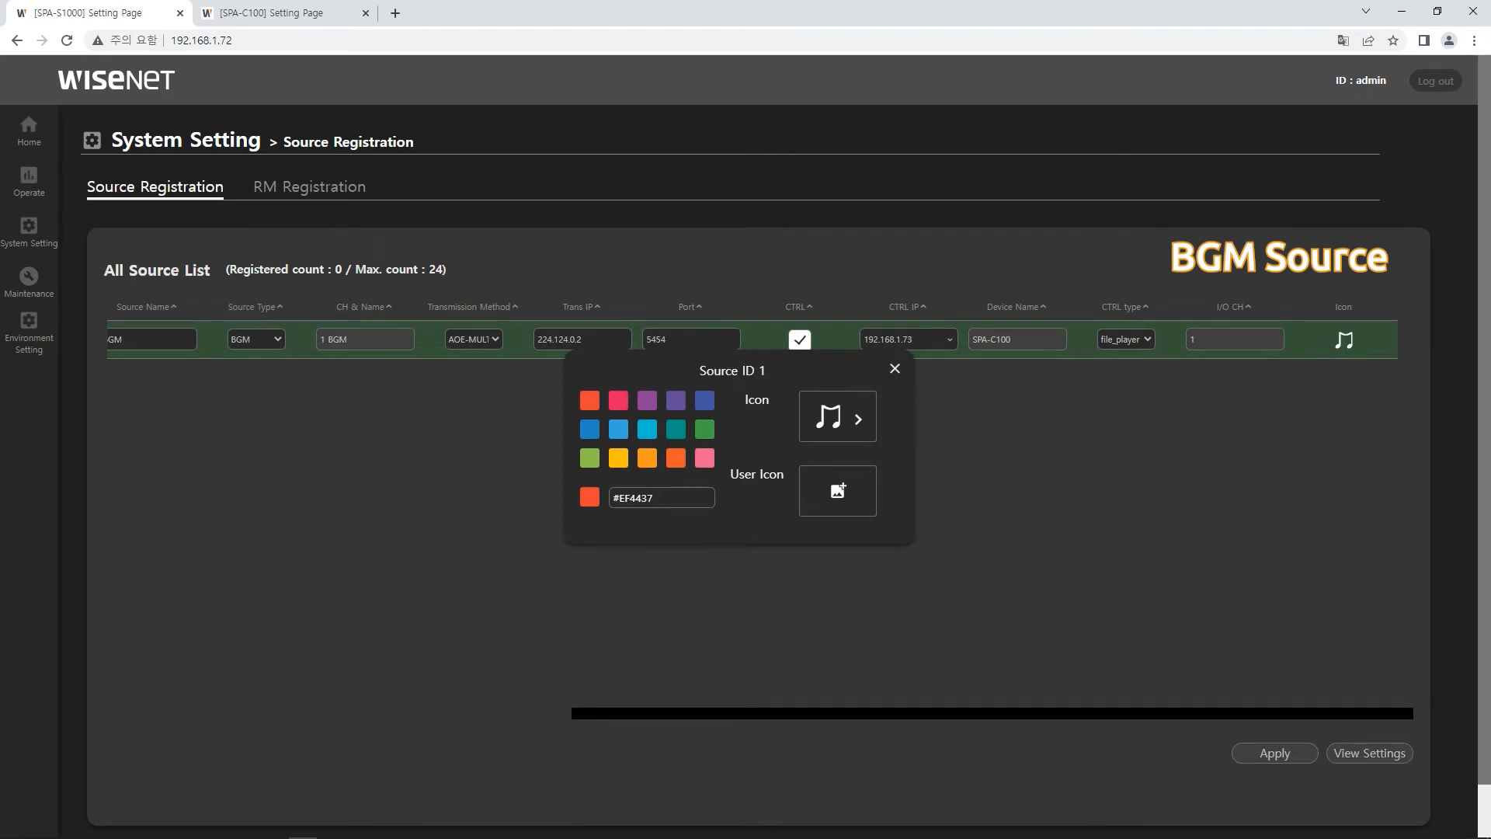
pyautogui.click(618, 401)
pyautogui.click(647, 401)
pyautogui.click(675, 401)
pyautogui.click(895, 369)
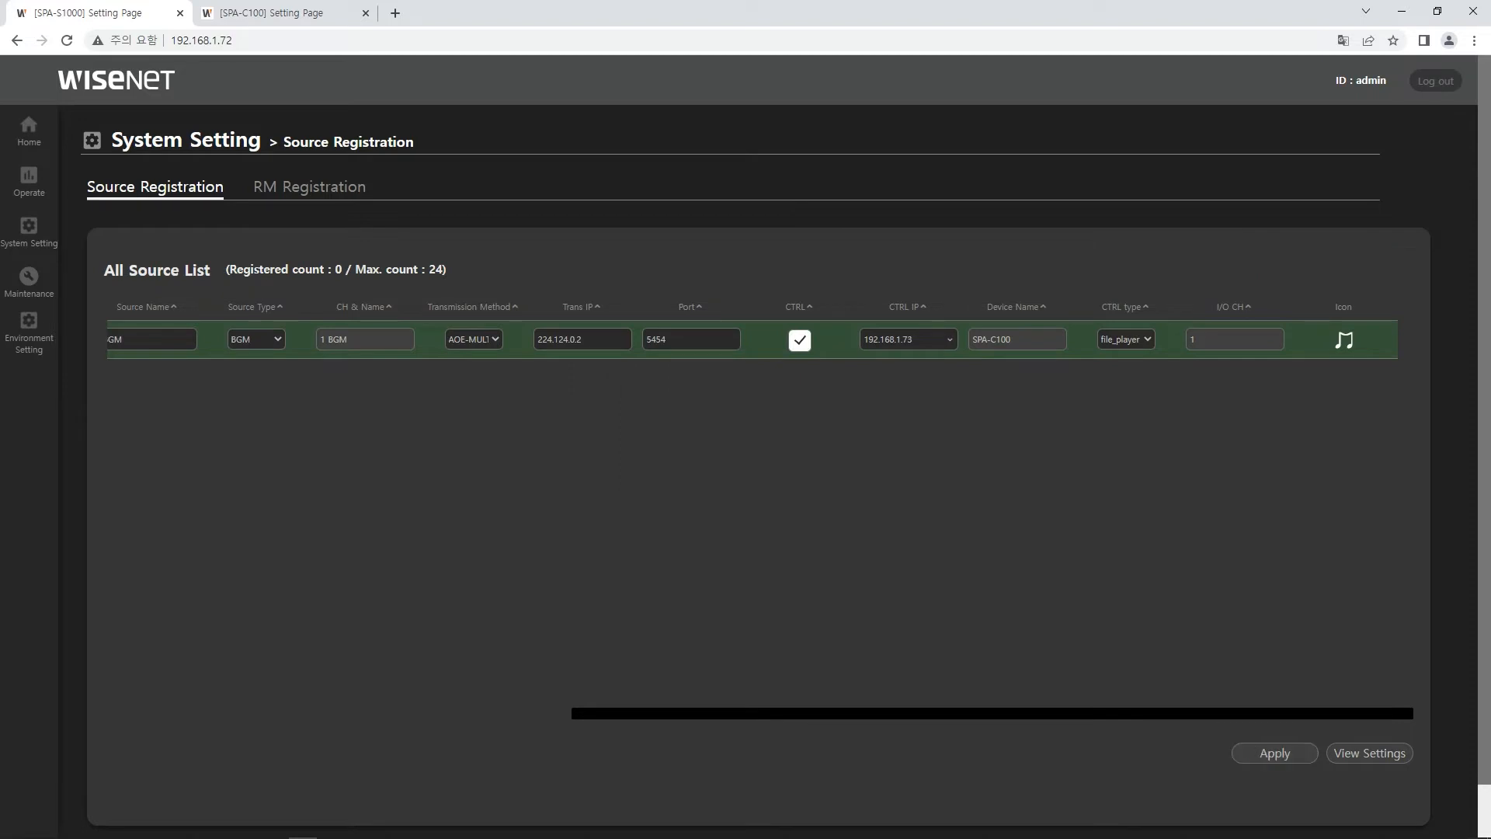
# Step: Add source 2 on the SPA-W100 at 192.168.1.74, named TTS, with source type TTS
pyautogui.moveTo(1242, 713); pyautogui.dragTo(779, 713)
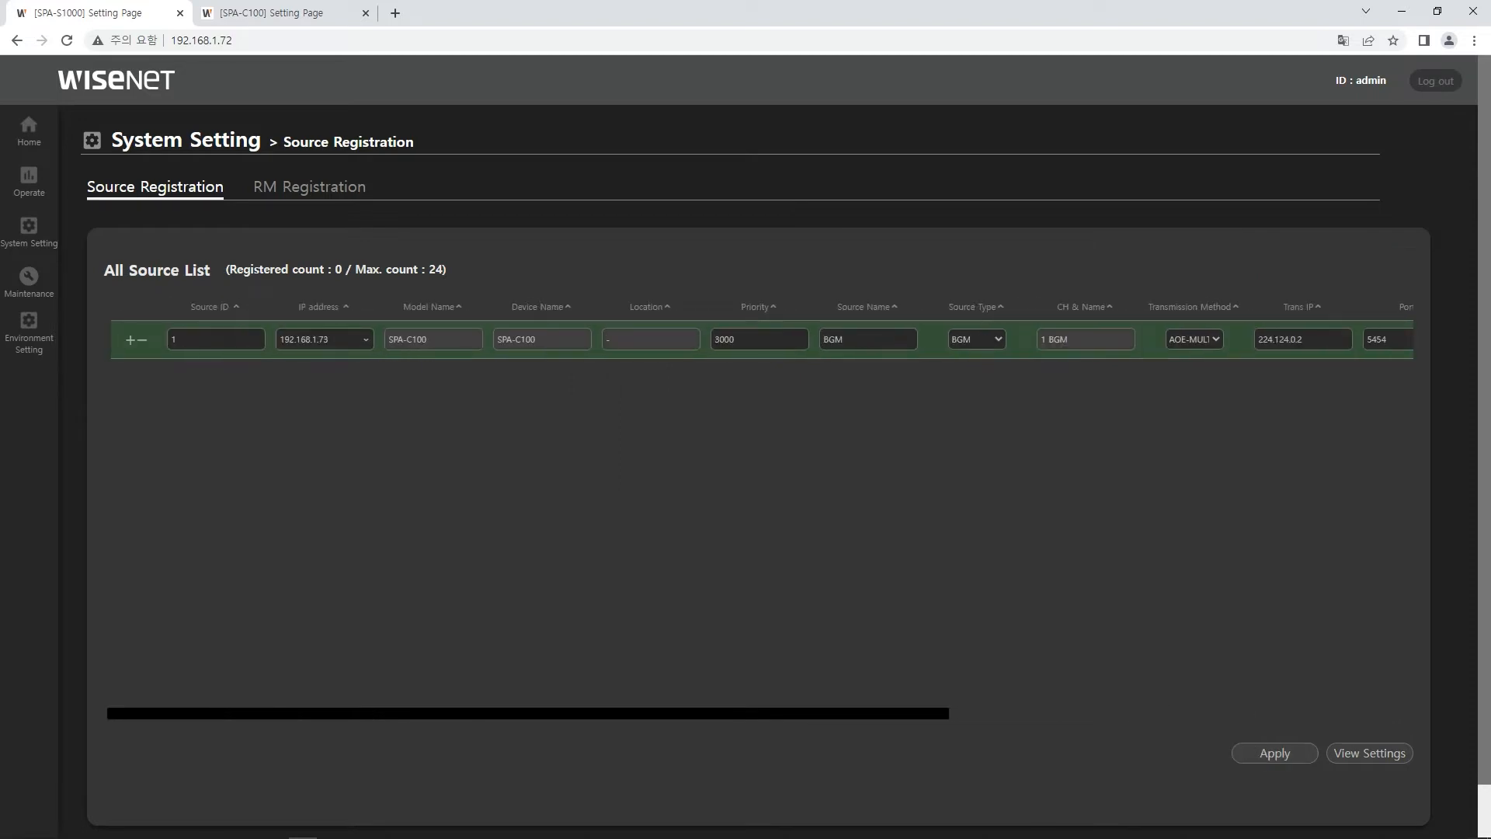
pyautogui.click(131, 340)
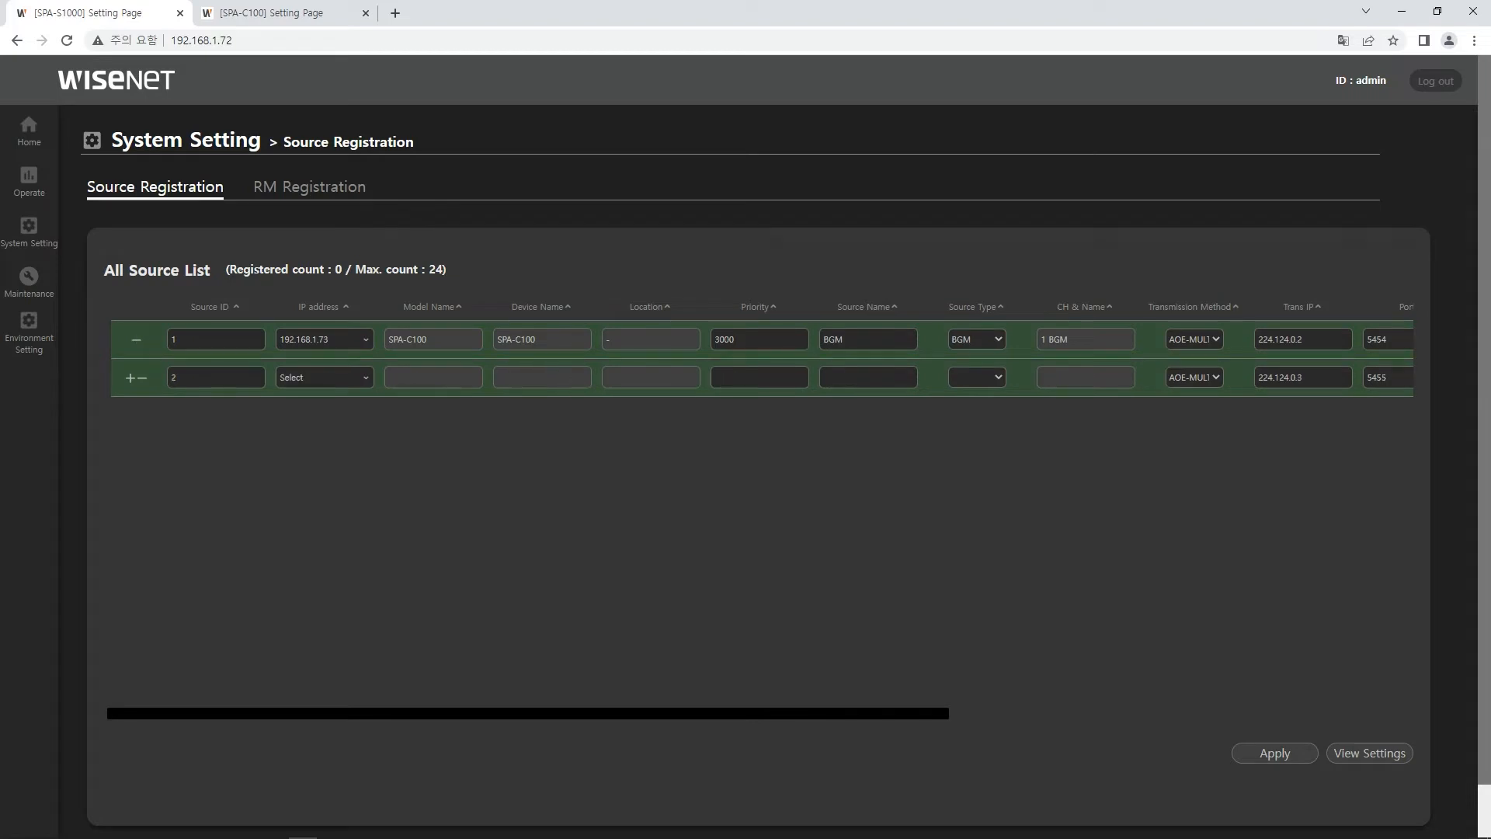
pyautogui.click(324, 377)
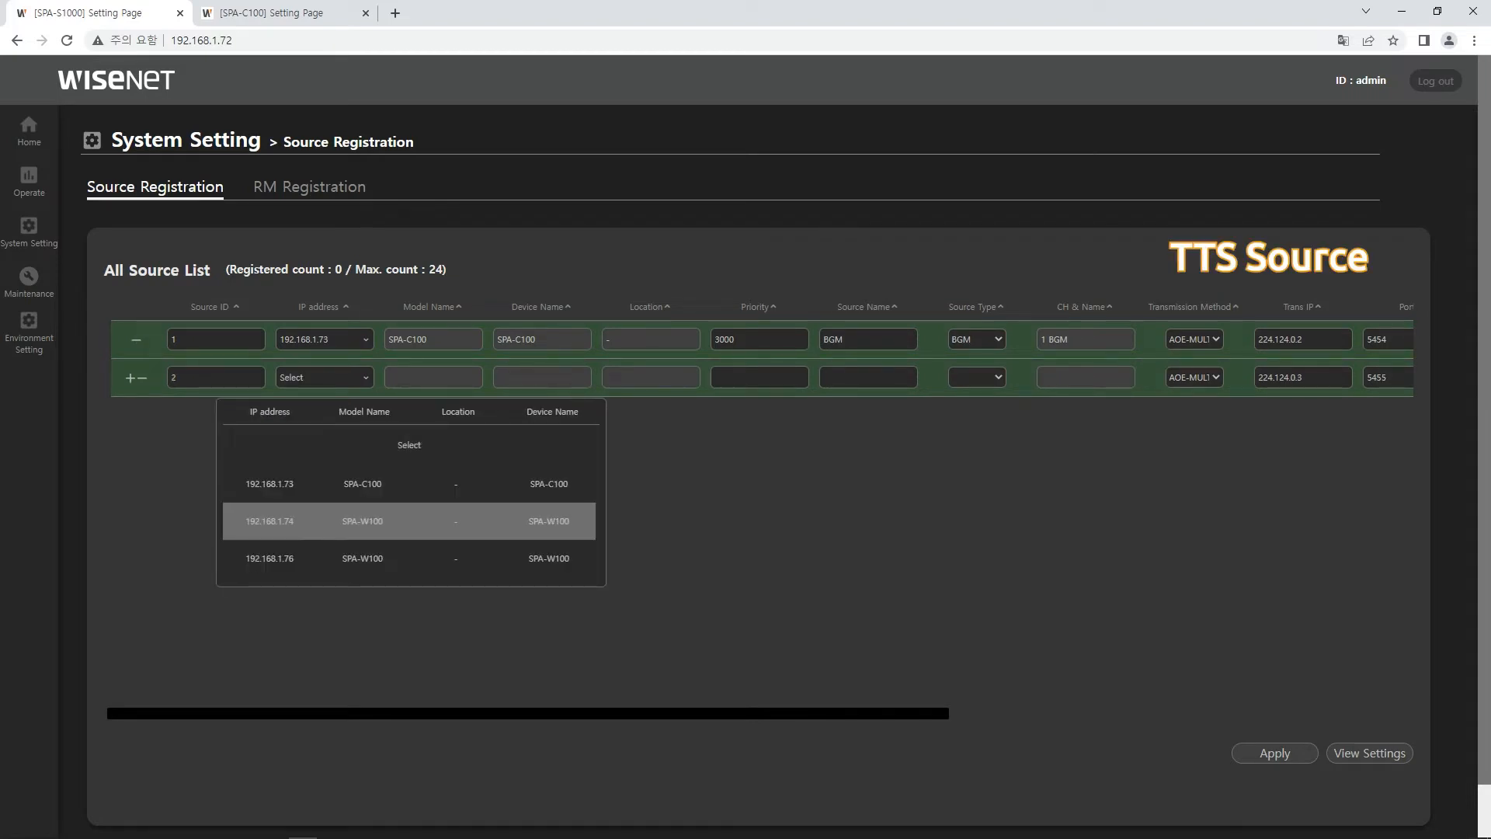
pyautogui.click(410, 521)
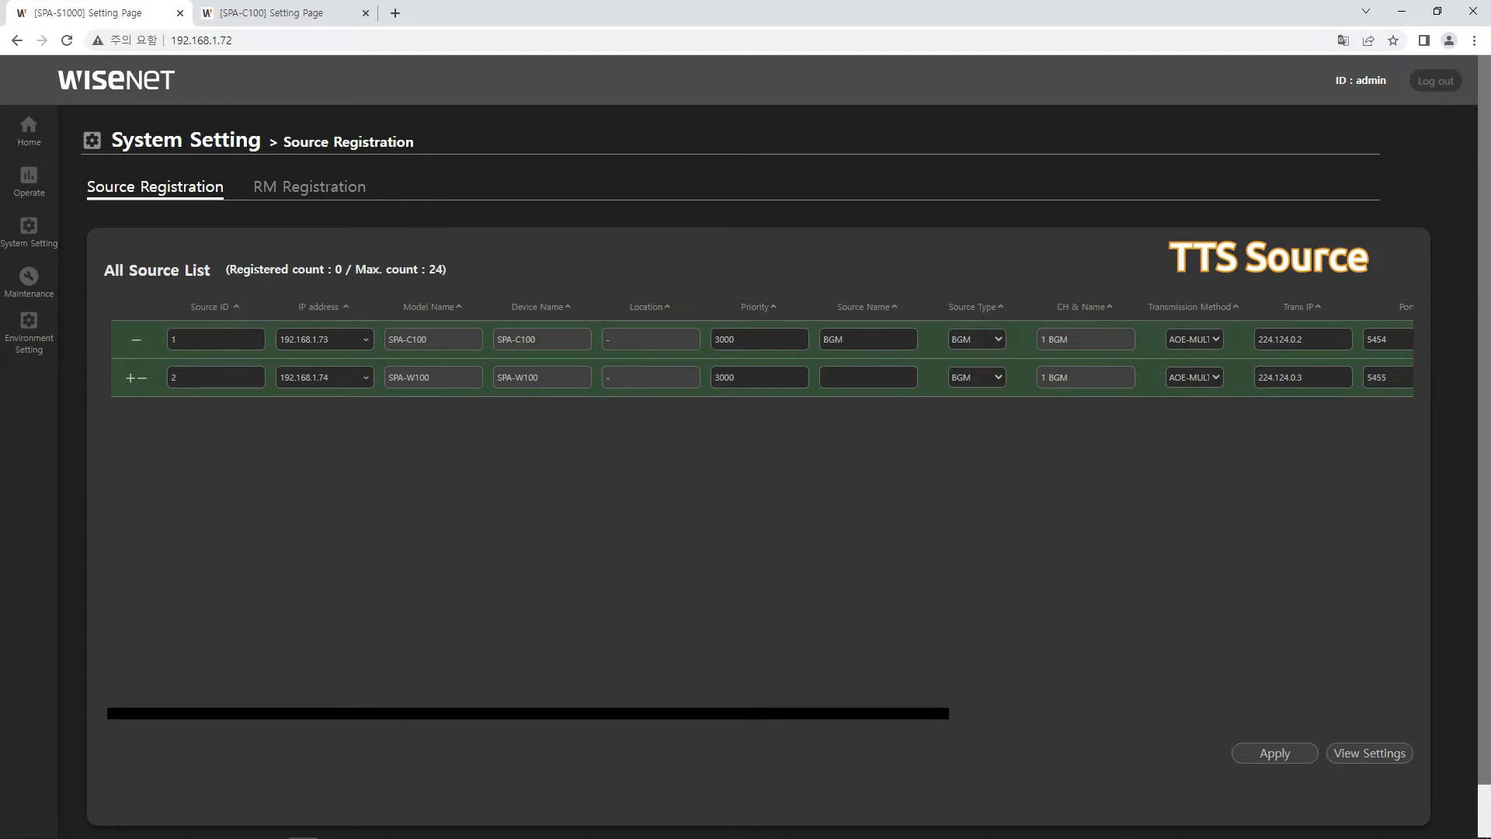
pyautogui.write('TTS')
pyautogui.click(977, 378)
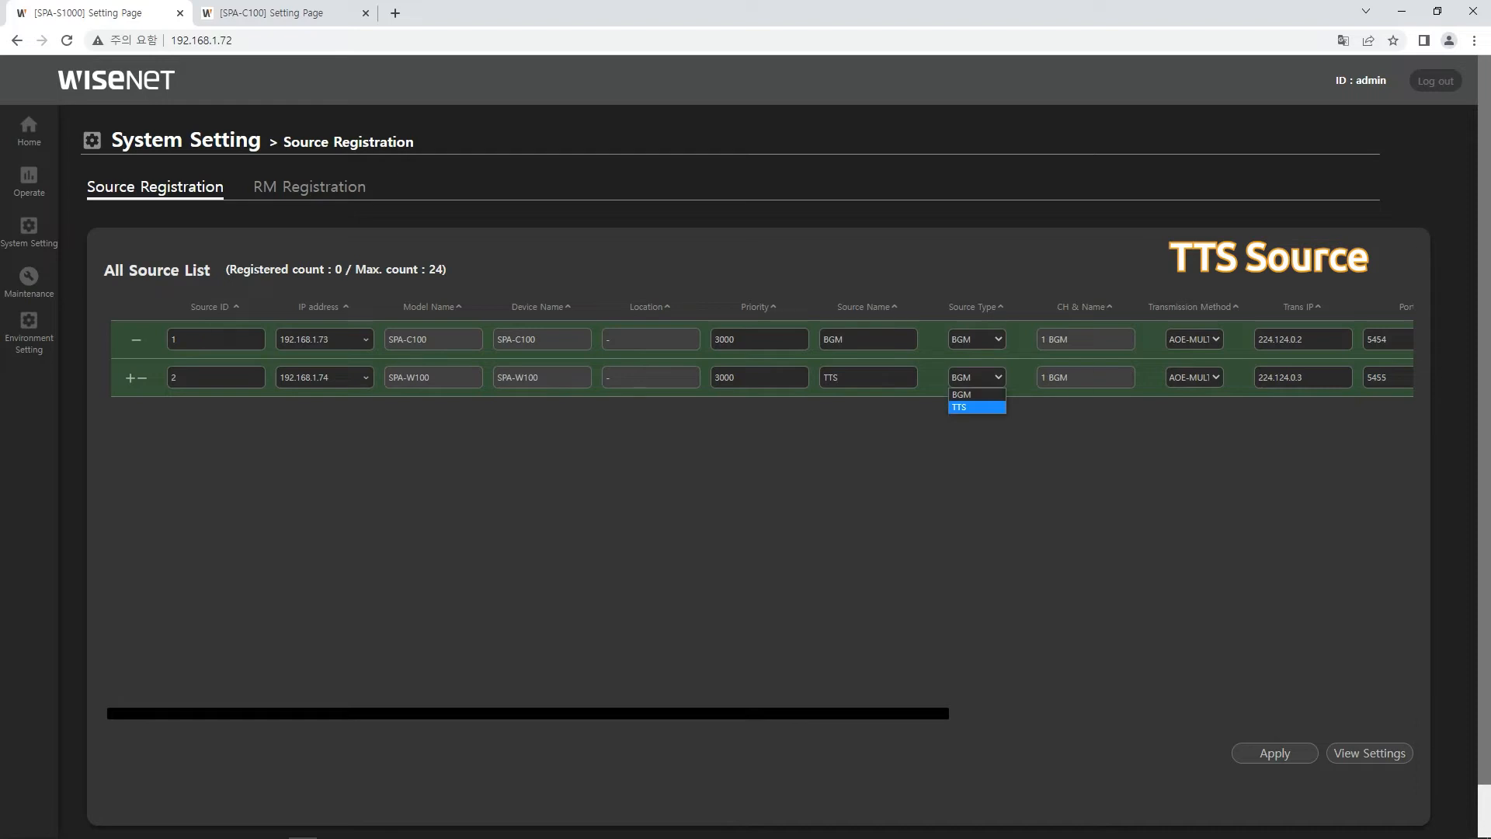
pyautogui.click(976, 407)
# Step: Enable CTRL for the TTS source, with 192.168.1.74 as control IP and tts_player as control type
pyautogui.hscroll(9, 761, 357)
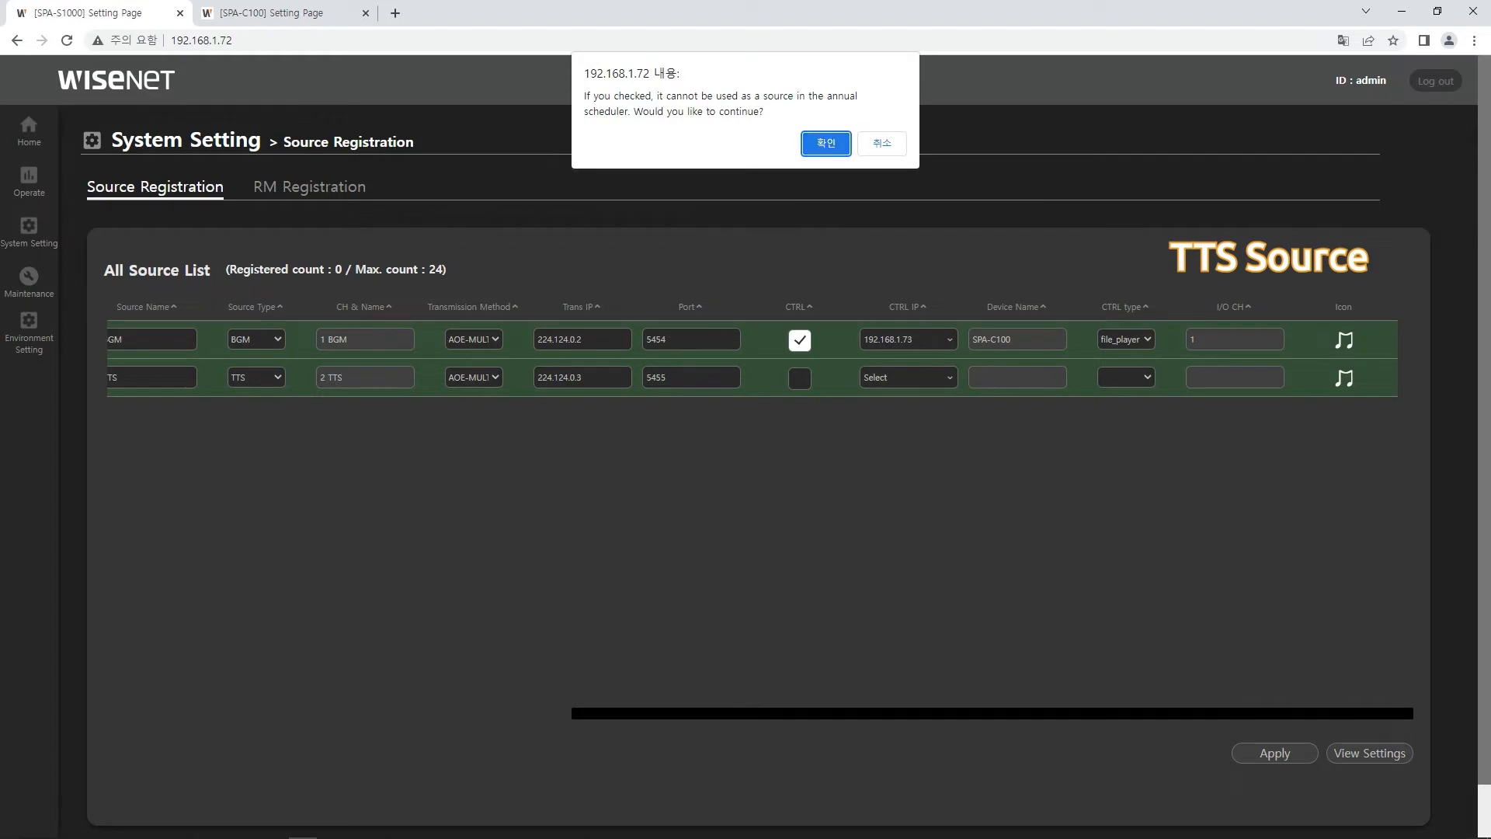
pyautogui.press('Return')
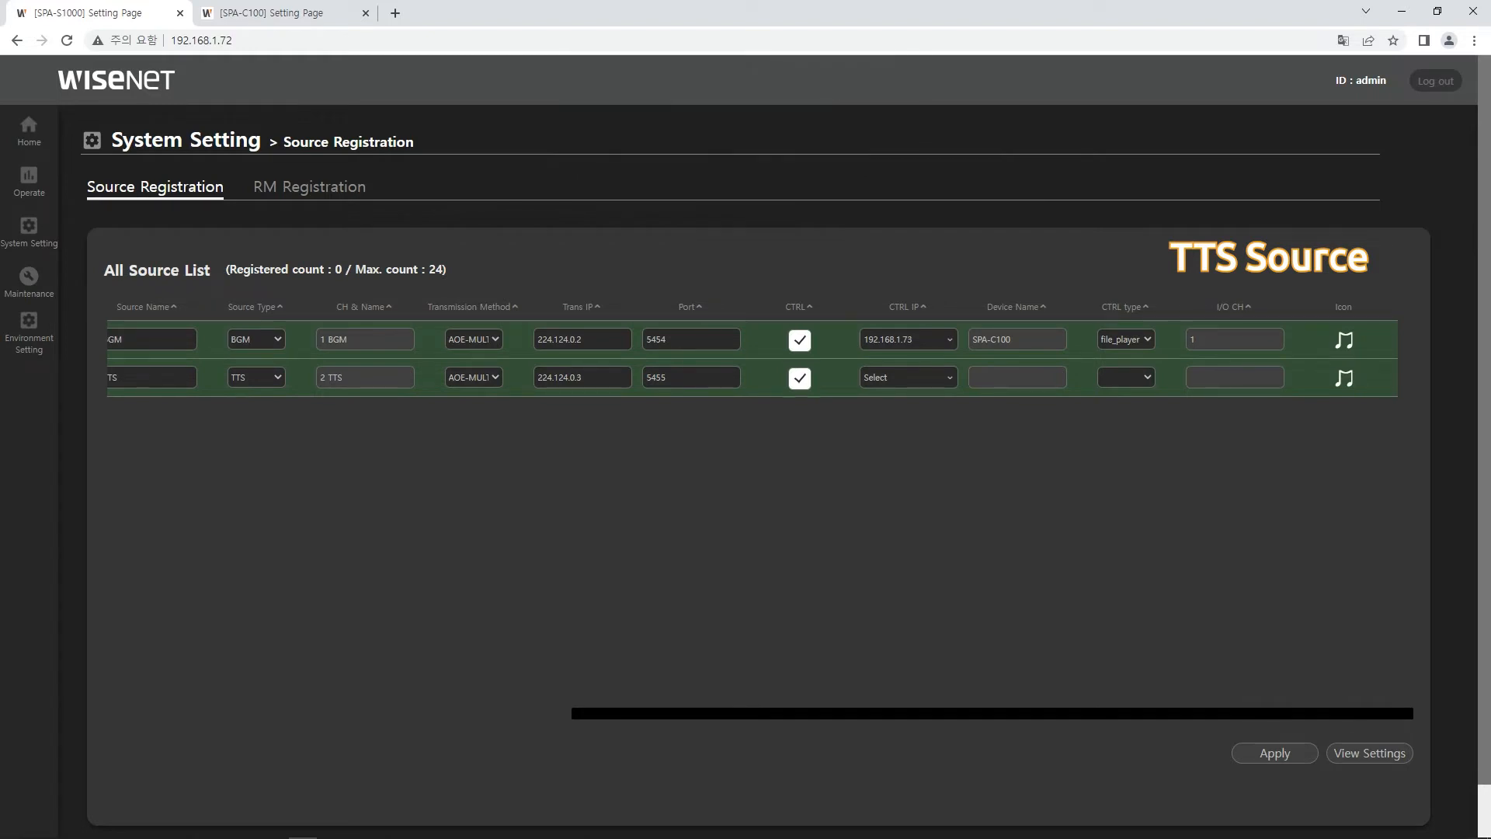
pyautogui.click(908, 378)
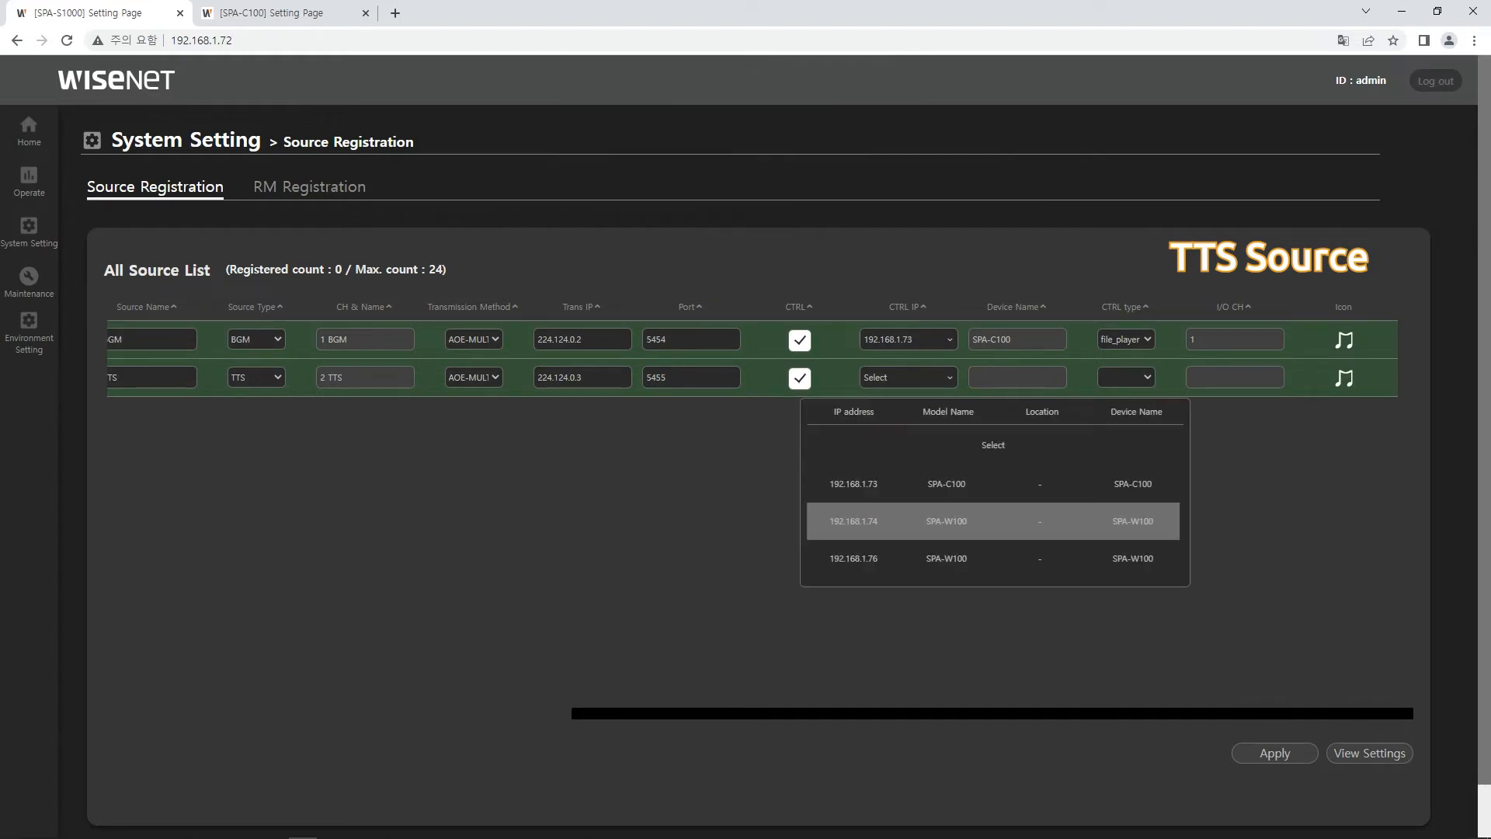
pyautogui.click(994, 521)
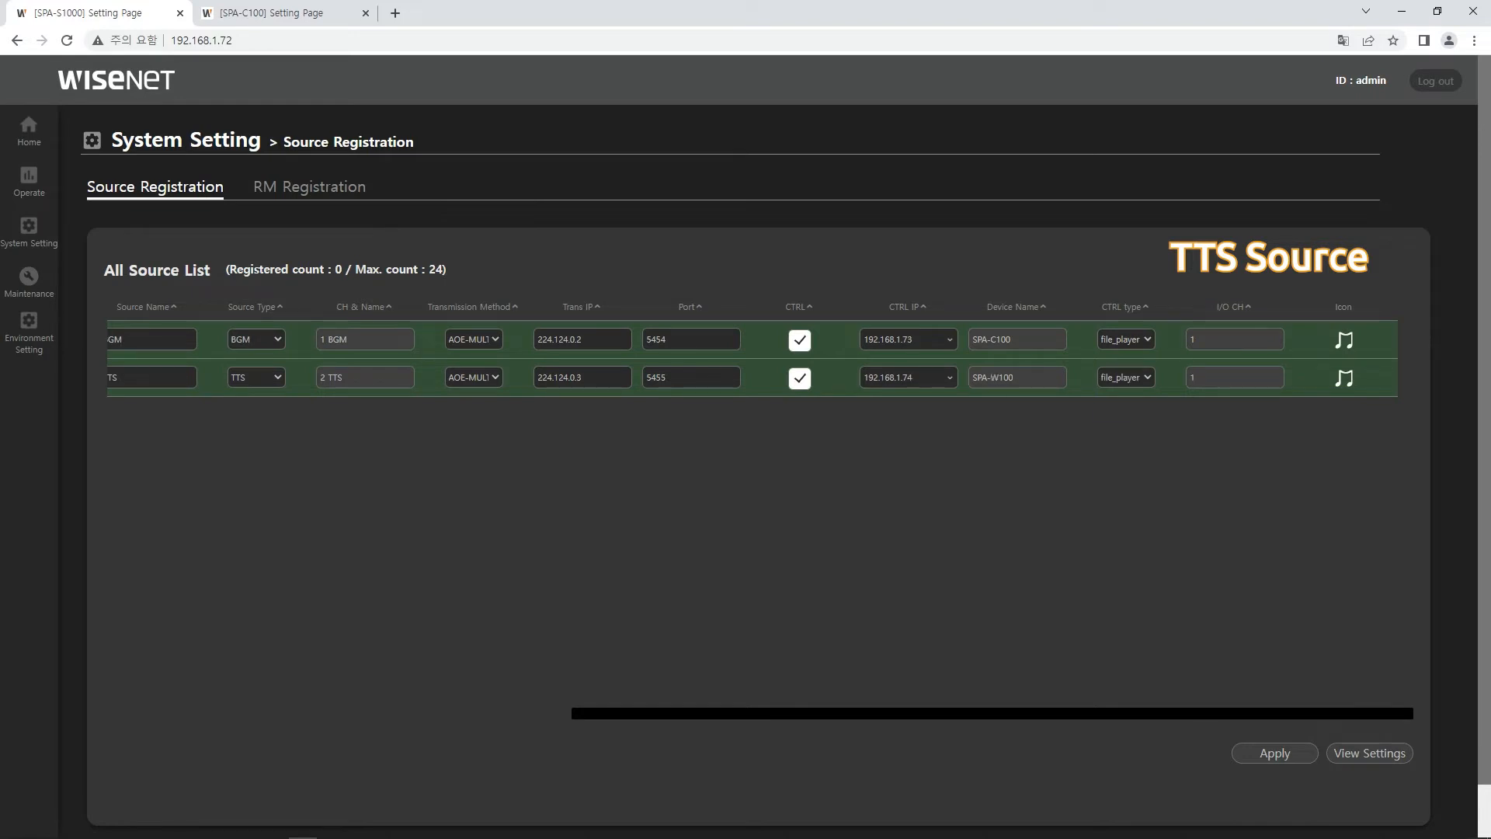
pyautogui.click(1126, 377)
pyautogui.click(1125, 407)
# Step: Give the TTS source the TTS icon with the green colour #43A047
pyautogui.click(1344, 379)
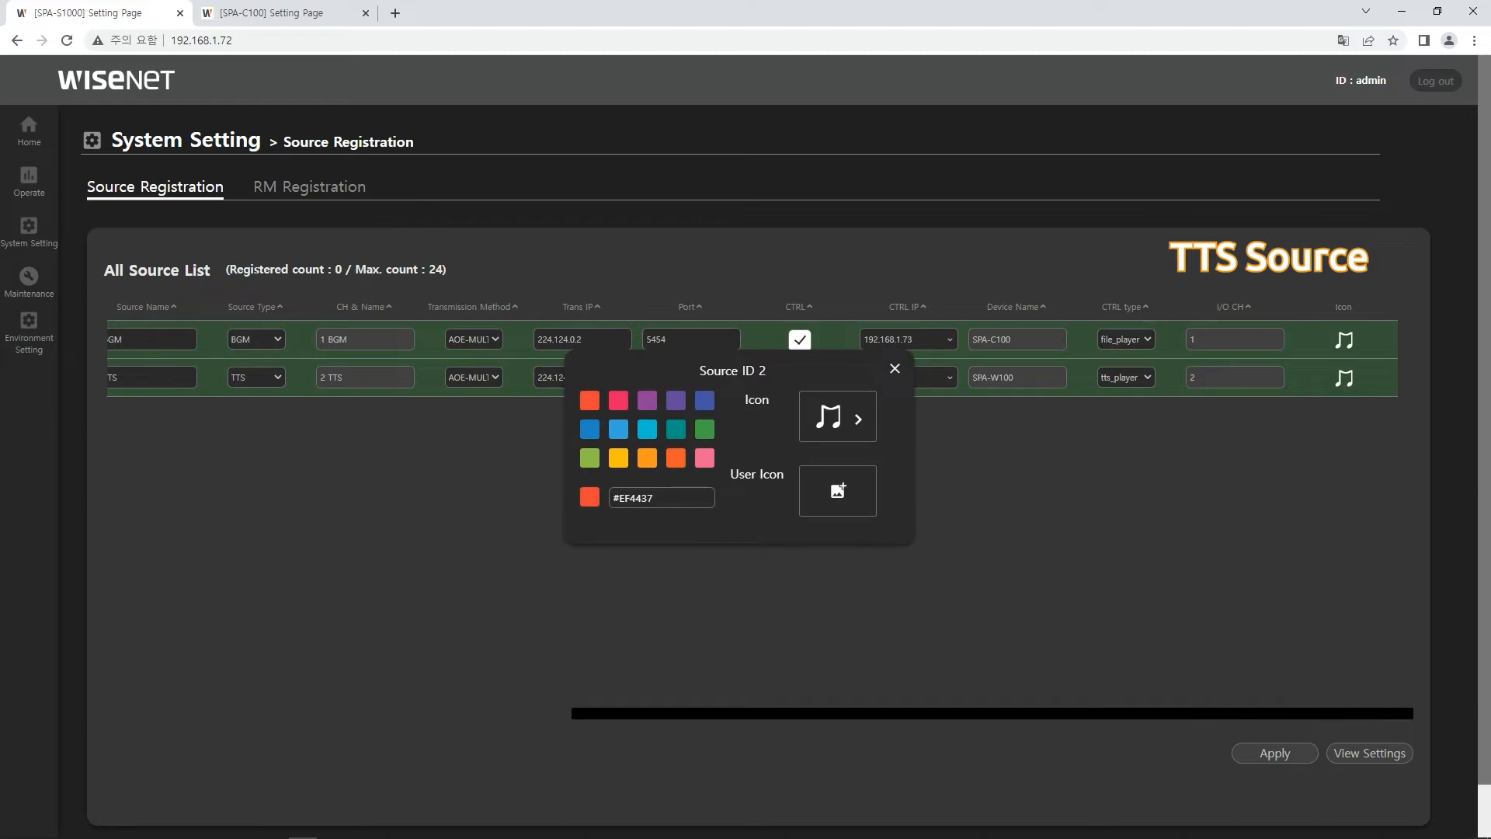
pyautogui.click(839, 418)
pyautogui.click(1072, 418)
pyautogui.click(704, 430)
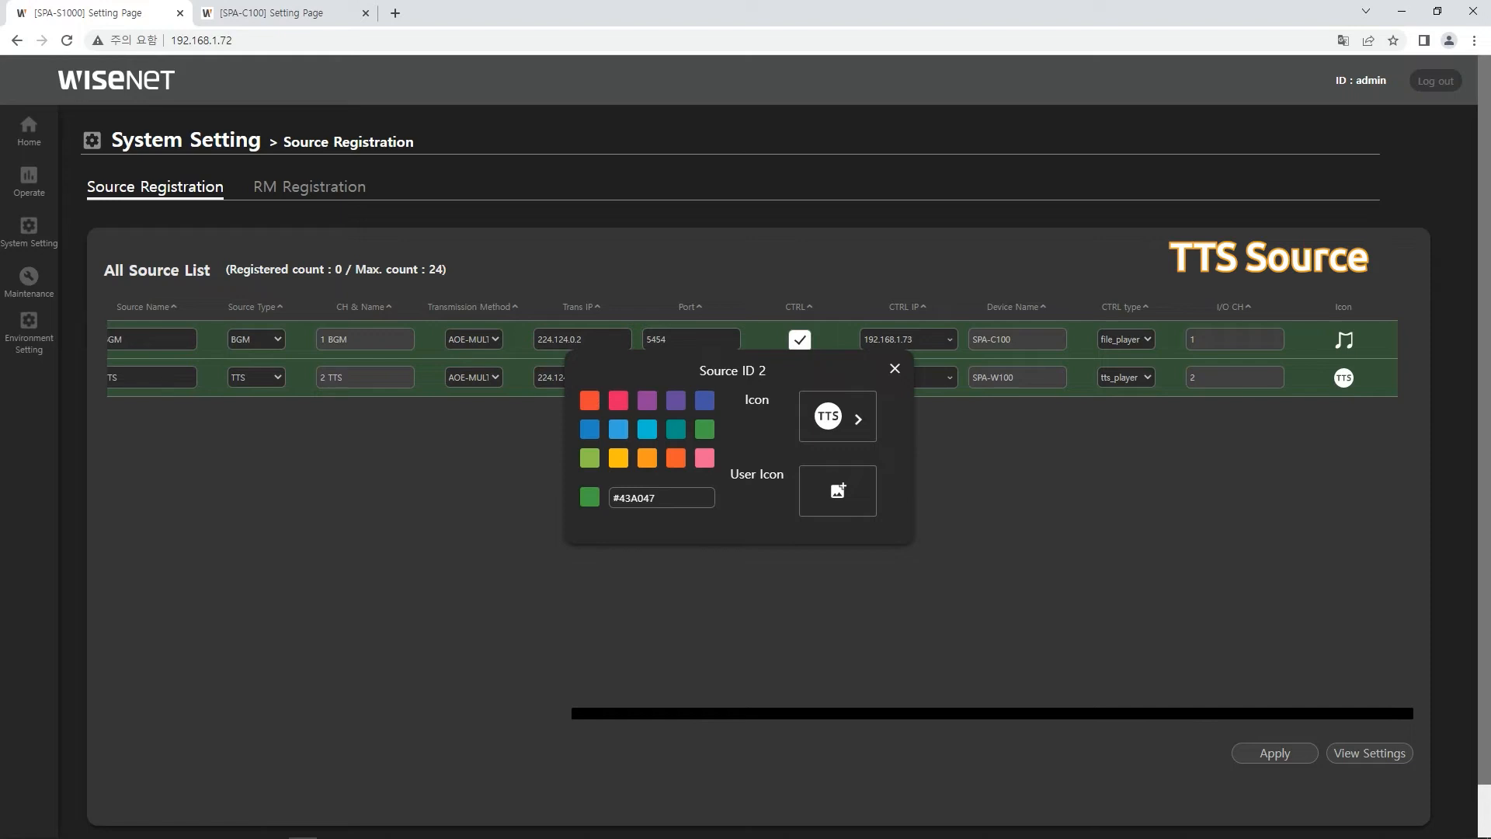
pyautogui.click(895, 369)
pyautogui.moveTo(992, 713); pyautogui.dragTo(528, 713)
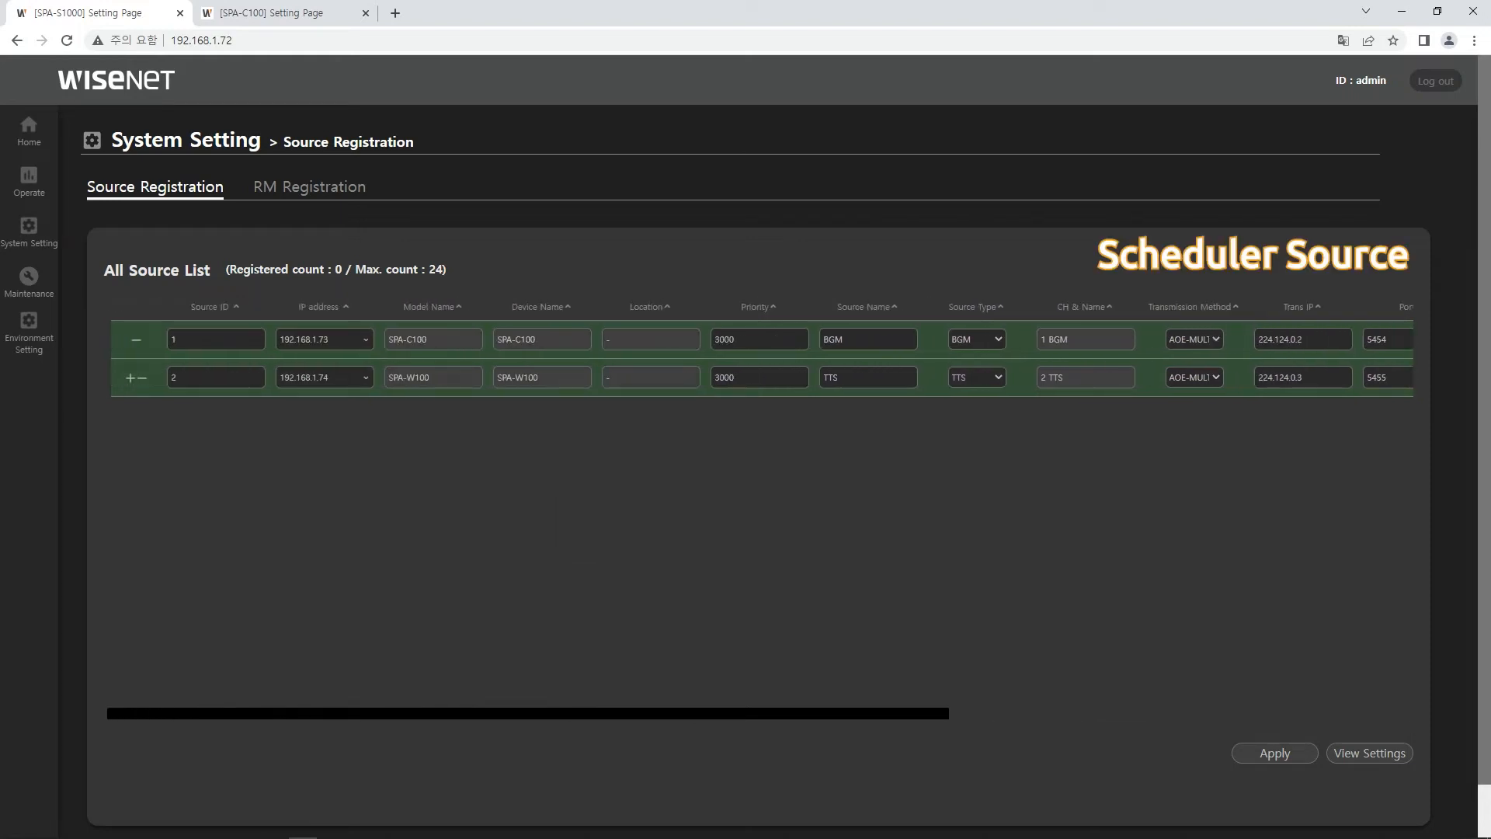
# Step: Add source 3 on the SPA-W100 at 192.168.1.76, named Scheduler, and apply the source list
pyautogui.click(130, 378)
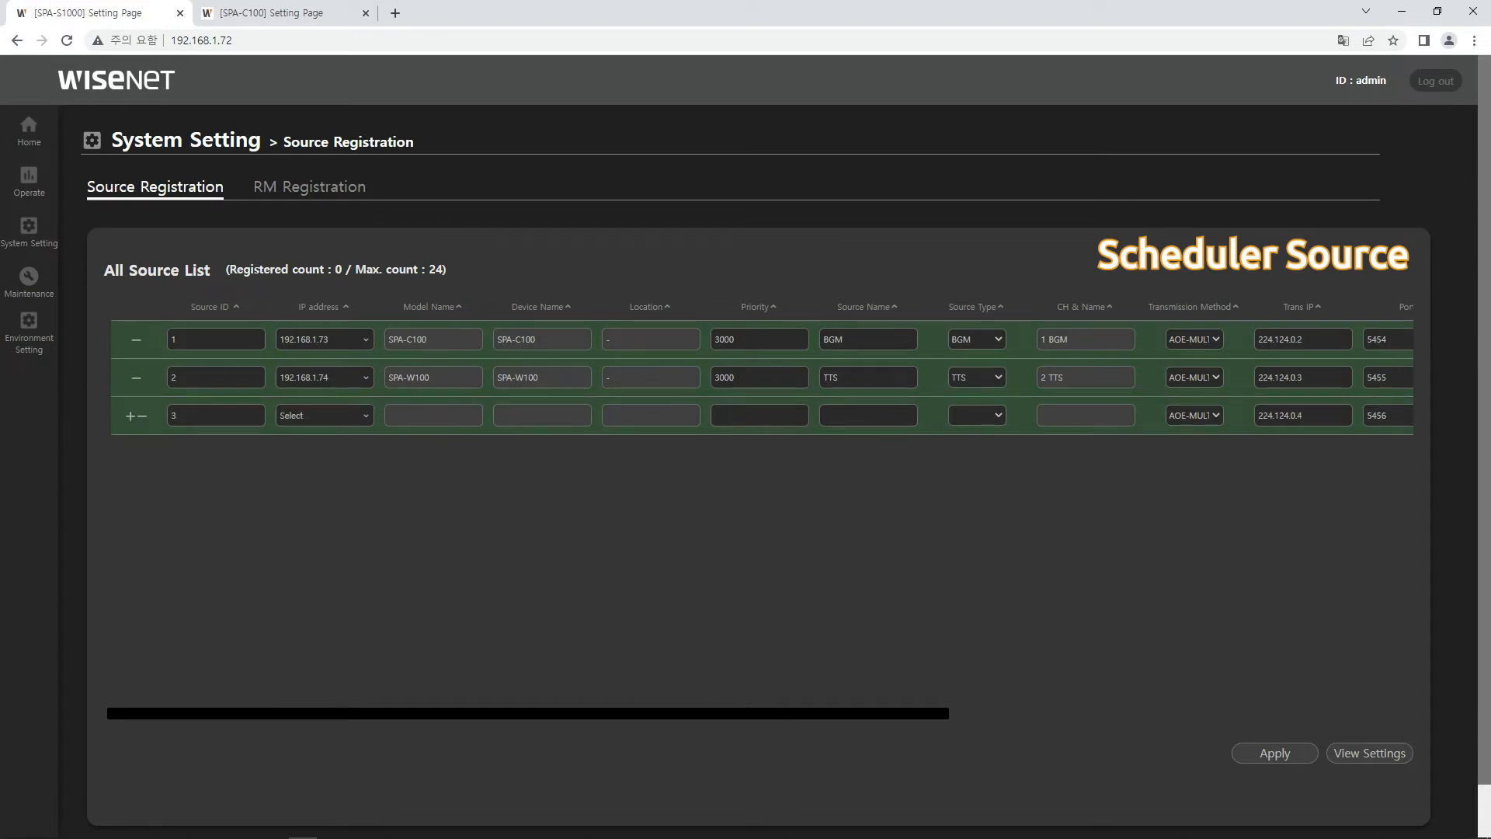
pyautogui.click(324, 415)
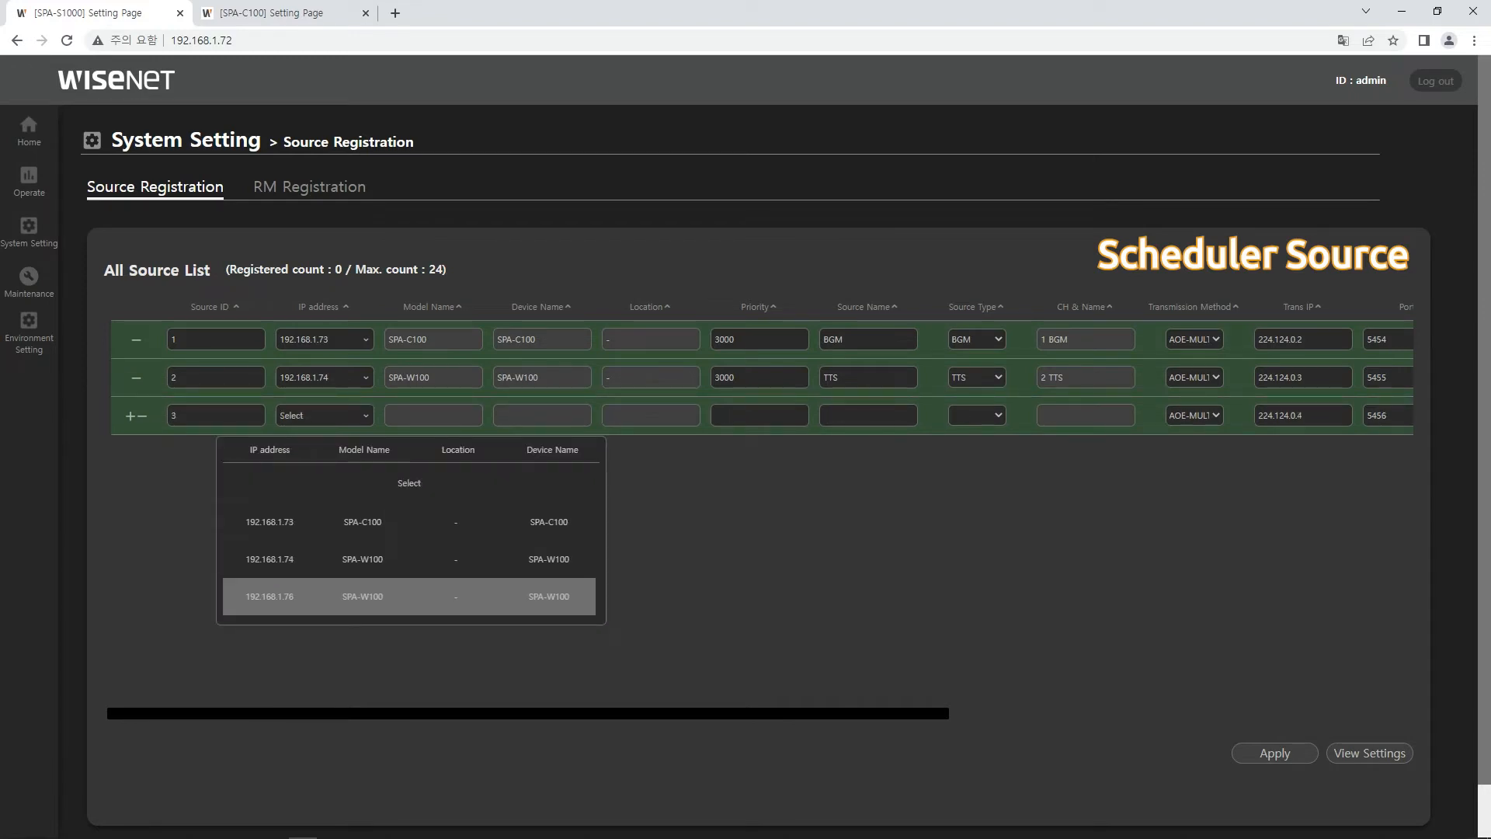
pyautogui.click(410, 596)
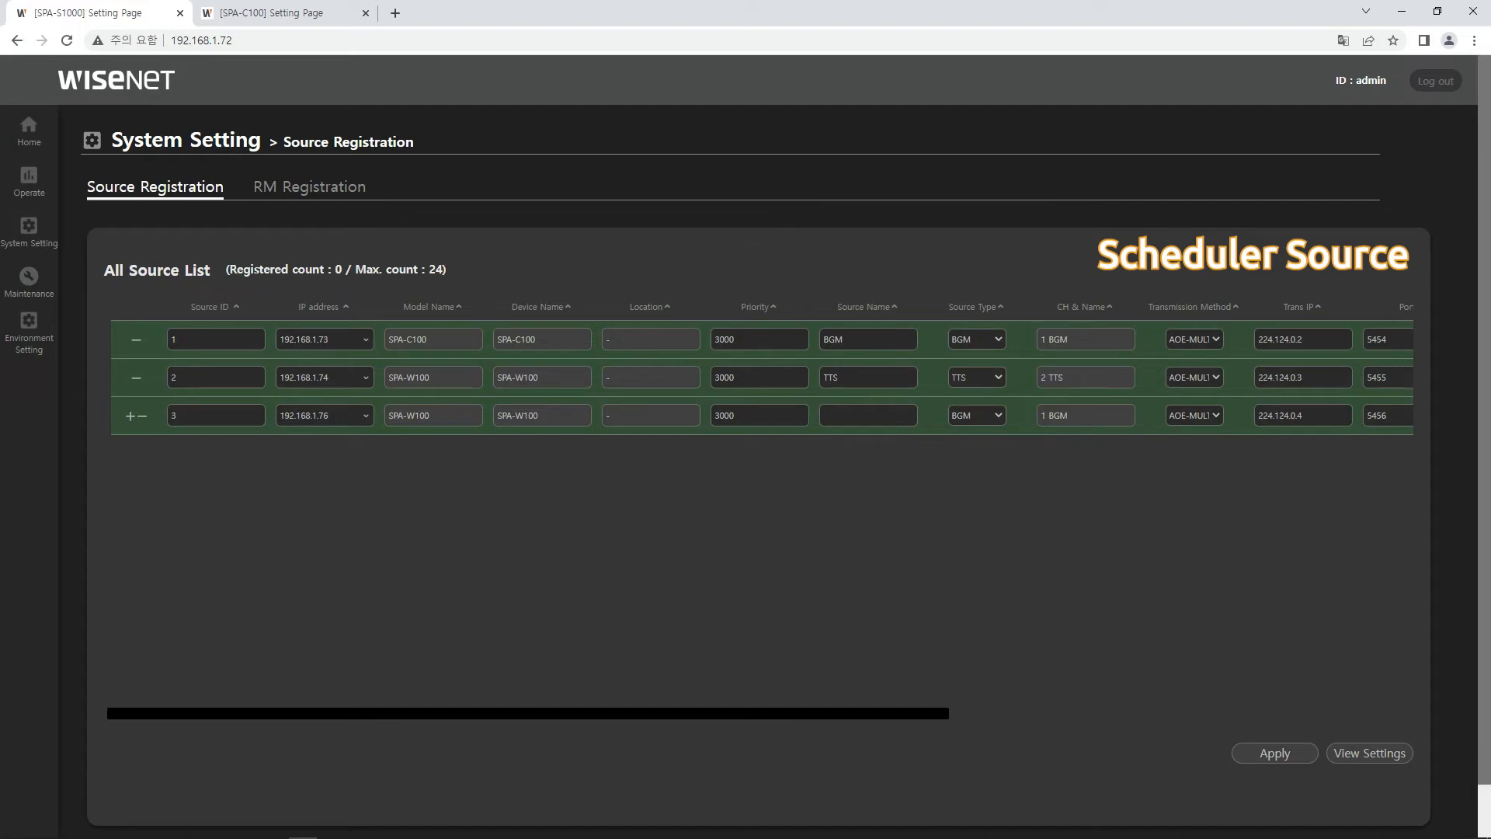
pyautogui.write('Scheduler')
pyautogui.hscroll(10, 760, 378)
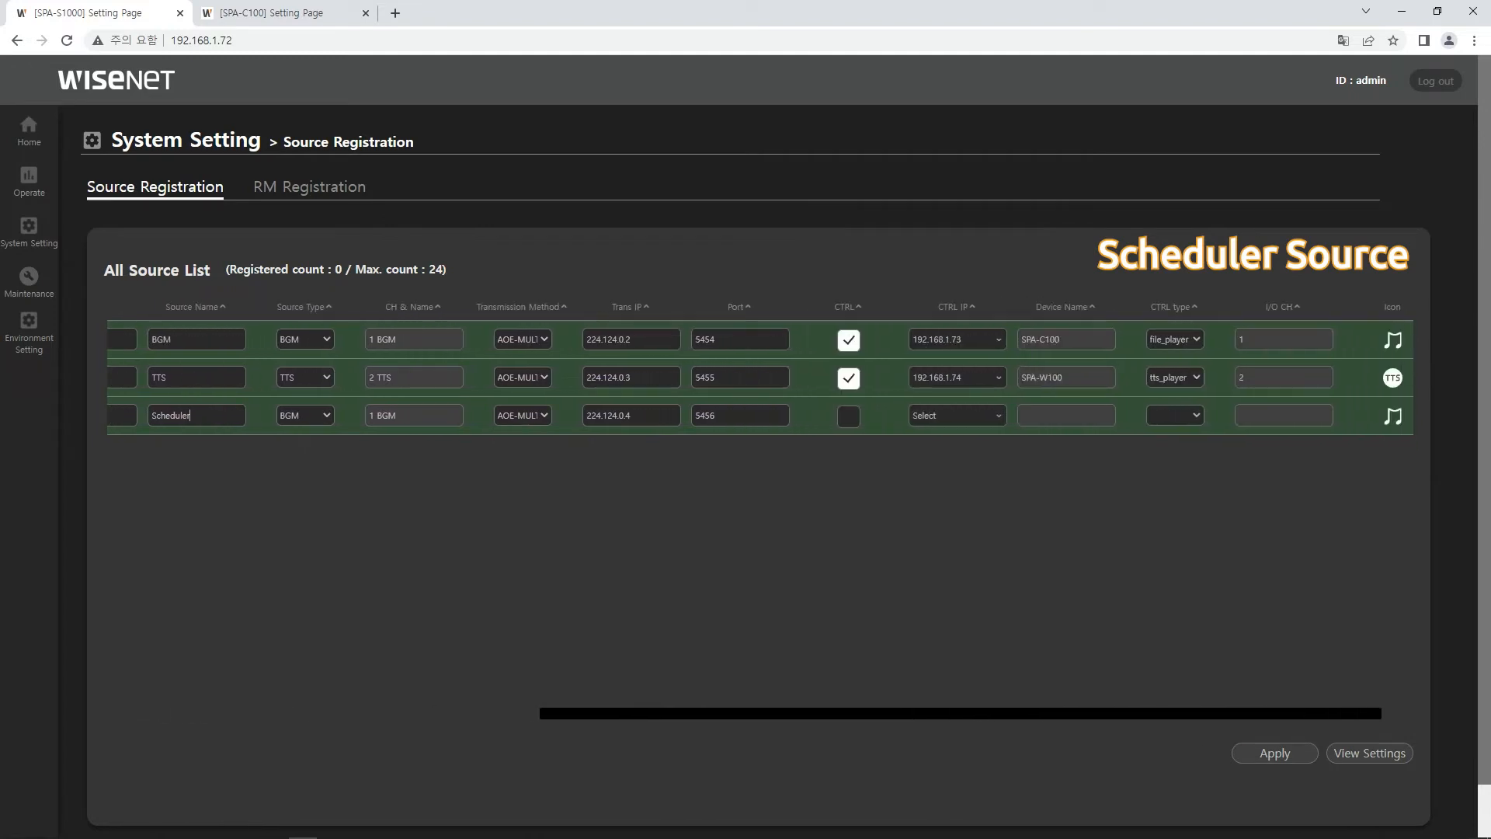
pyautogui.hscroll(1, 760, 378)
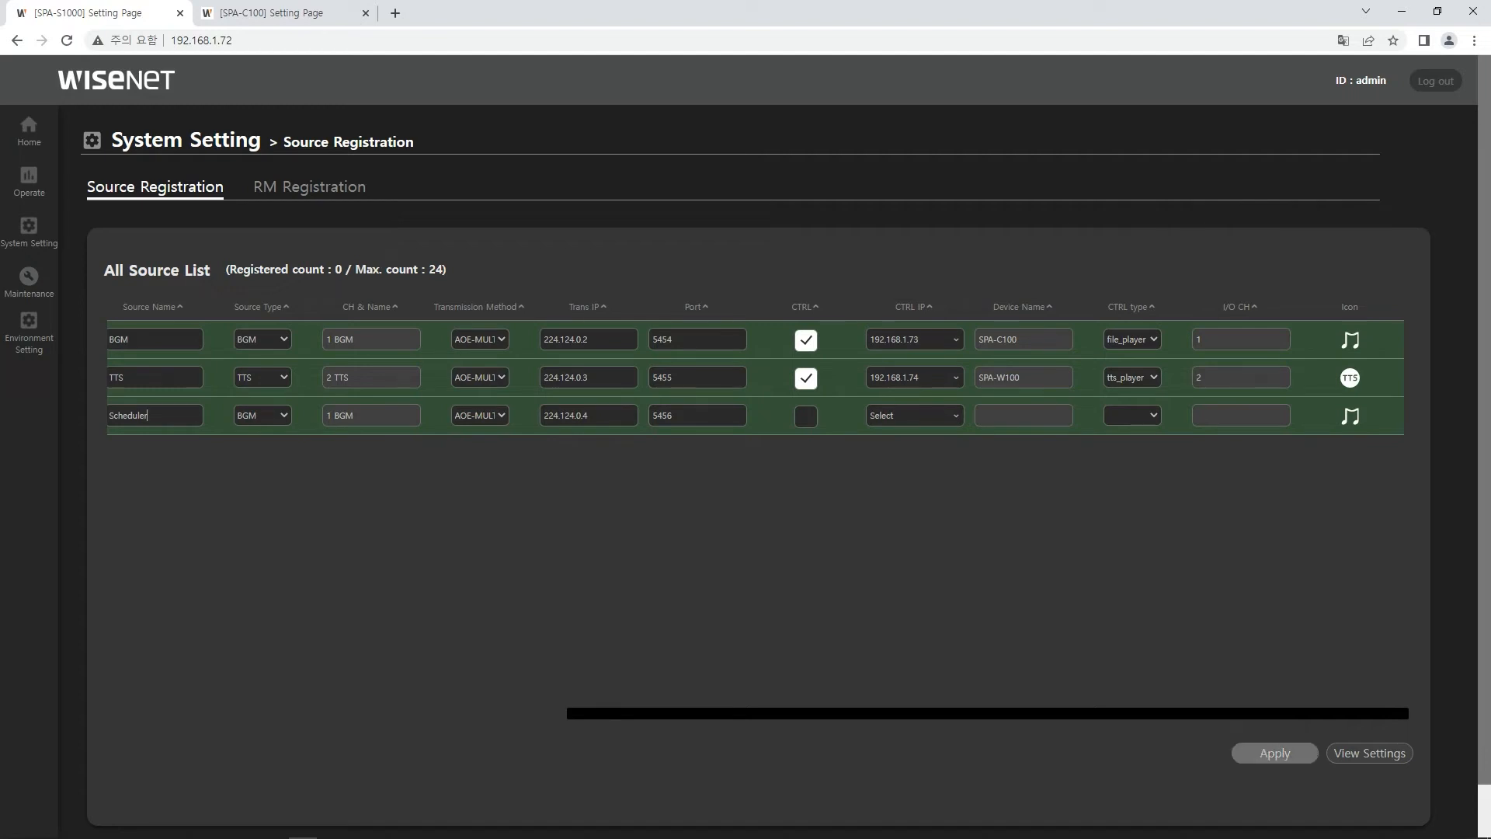
pyautogui.click(1274, 753)
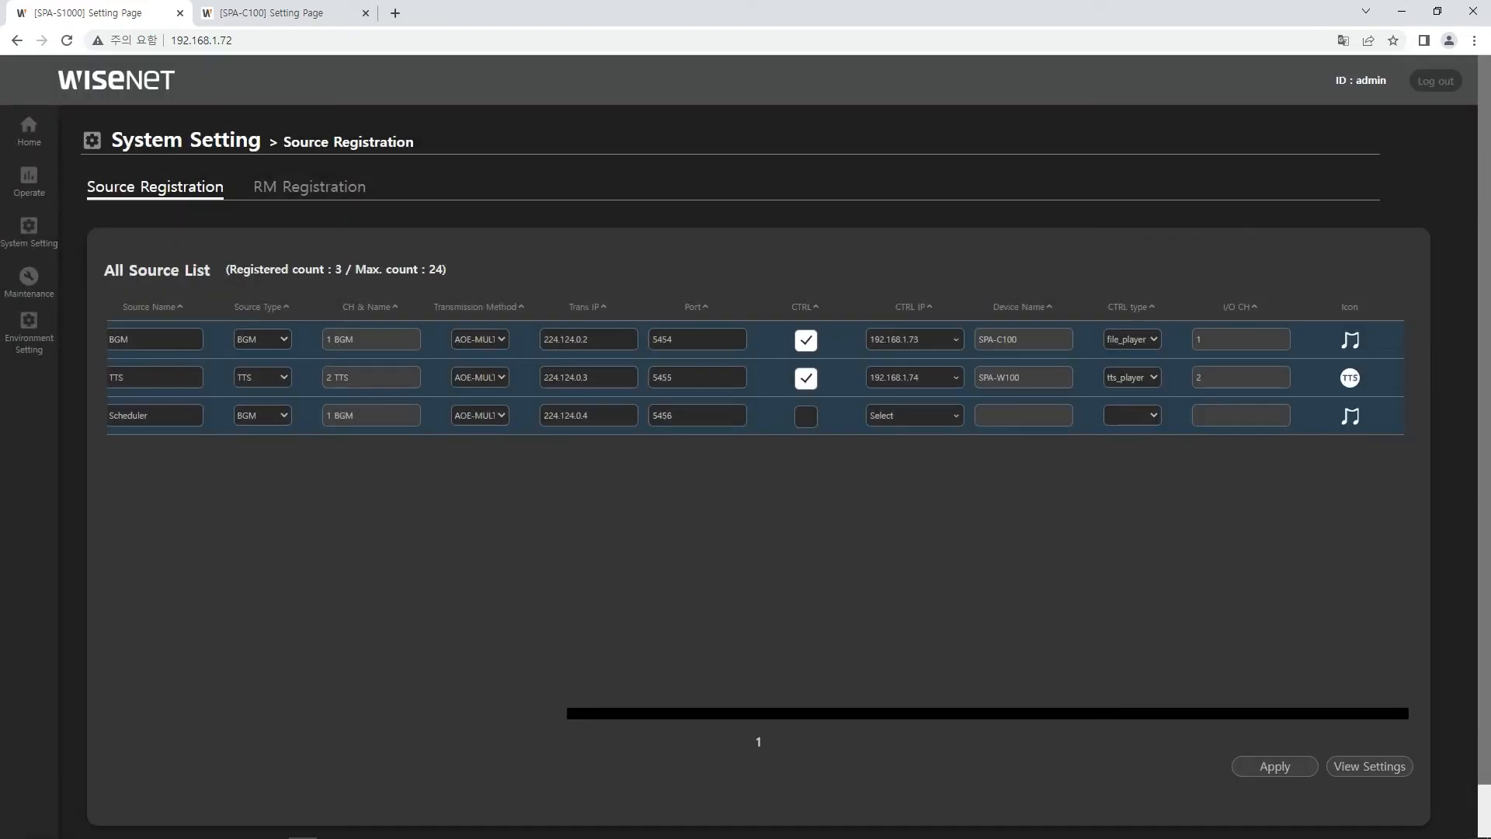
# Step: In RM registration, set up source 1 on the SPA-M1000 at 192.168.1.75 with the source name MIC
pyautogui.click(309, 186)
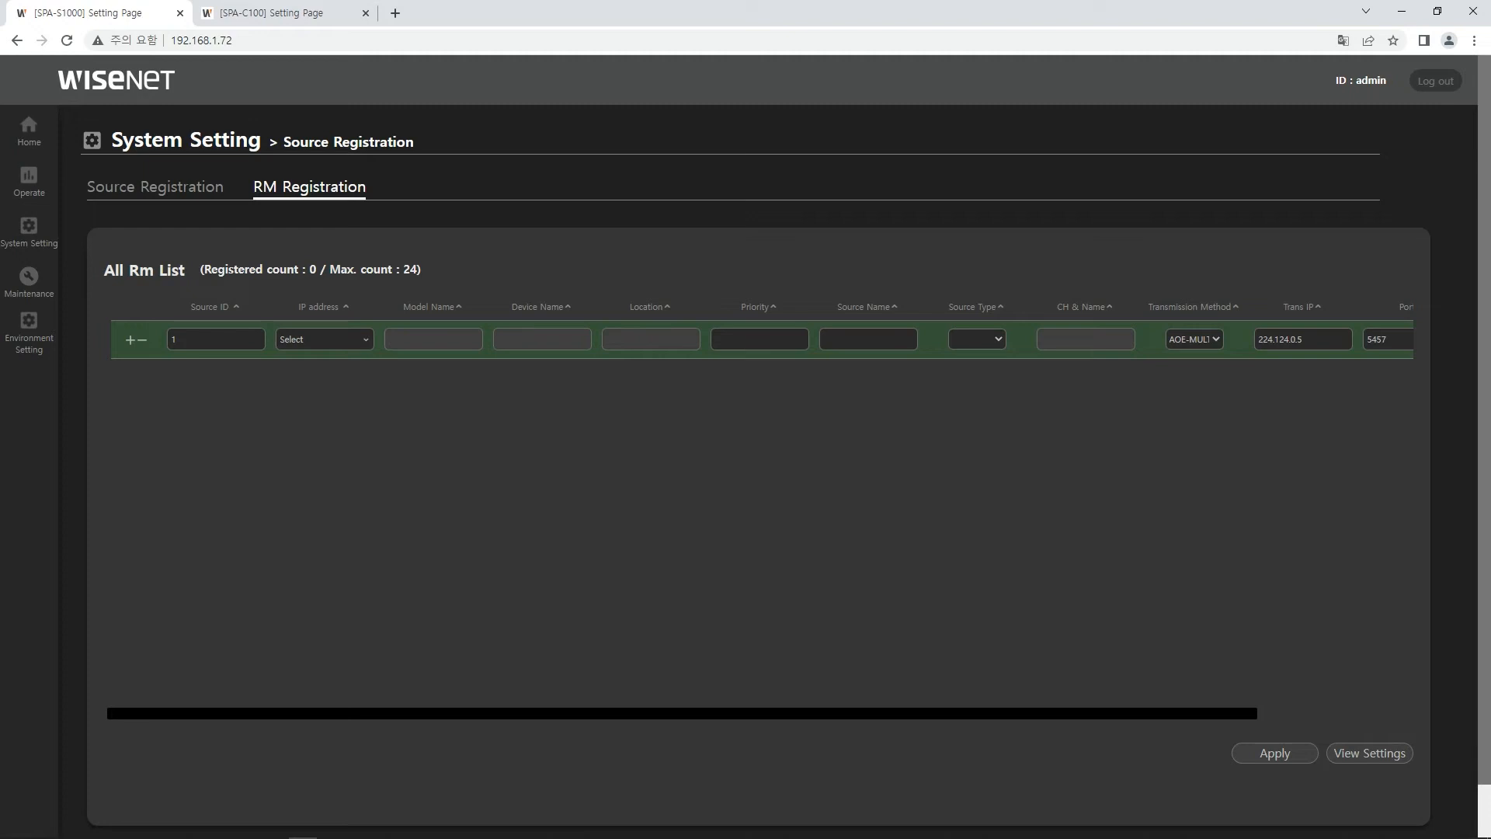
pyautogui.click(325, 339)
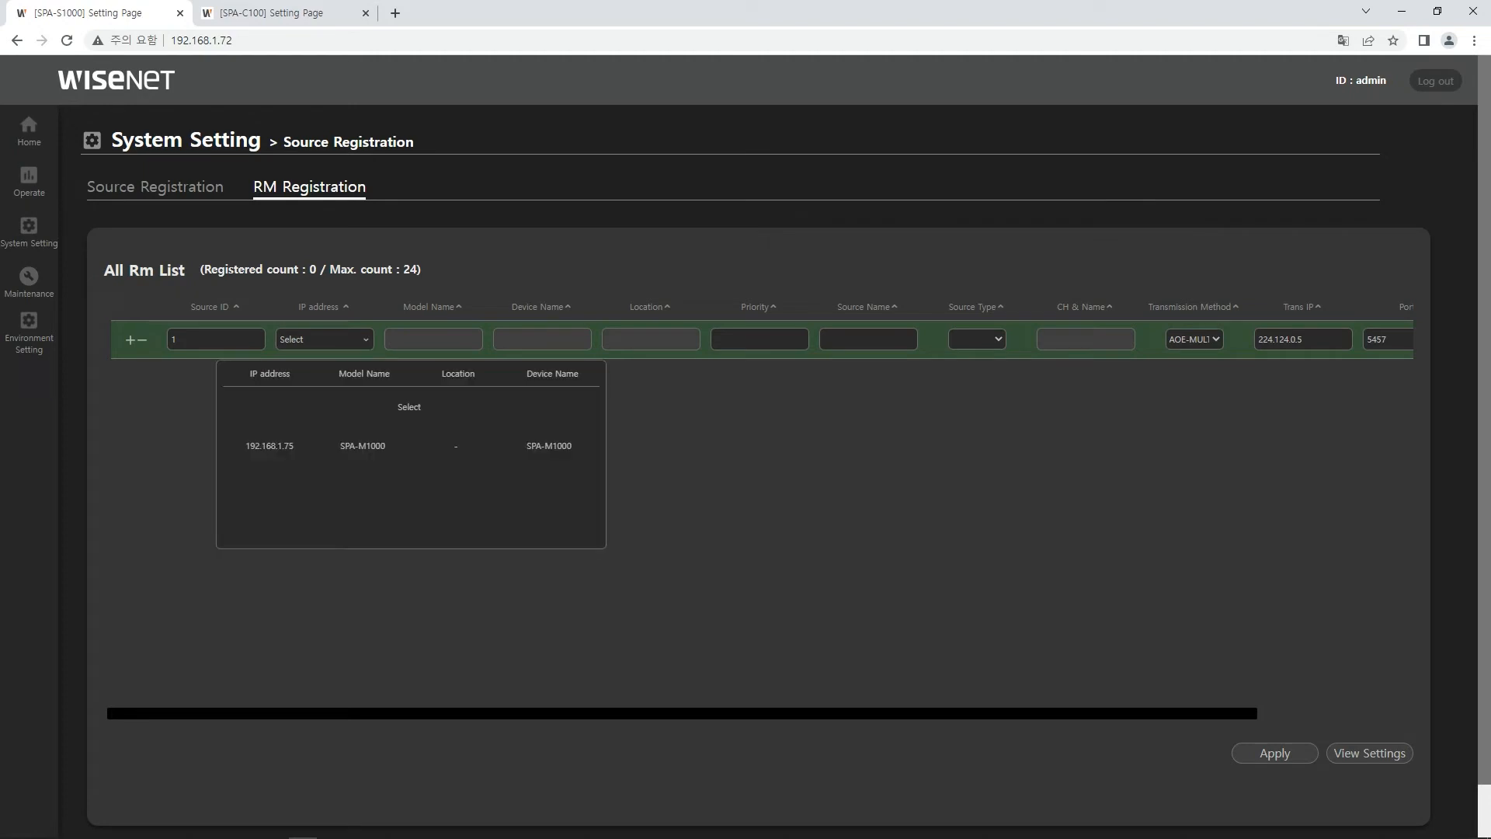
pyautogui.click(409, 446)
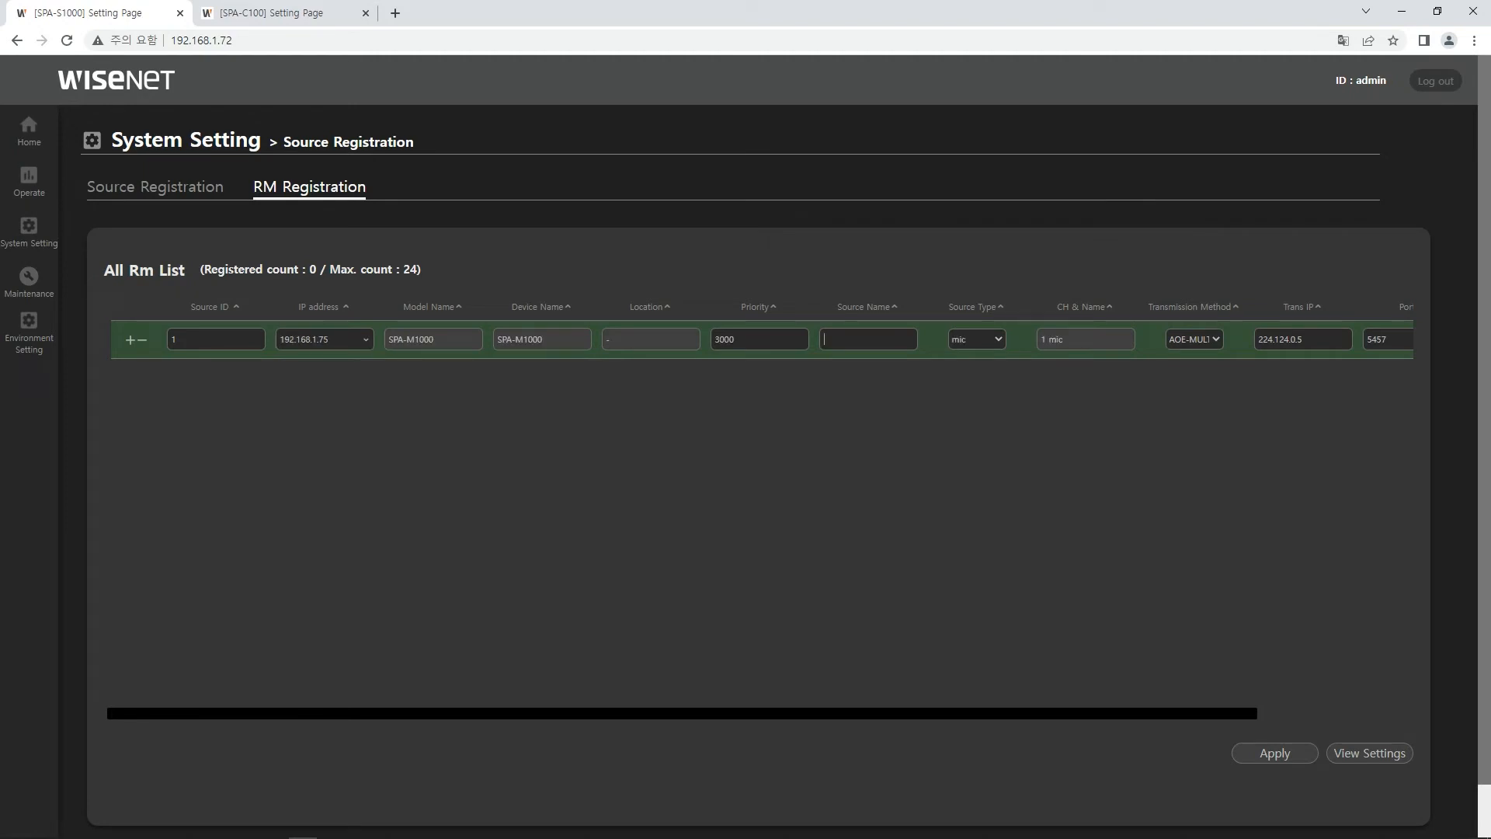
pyautogui.write('MIC')
pyautogui.hscroll(3, 760, 340)
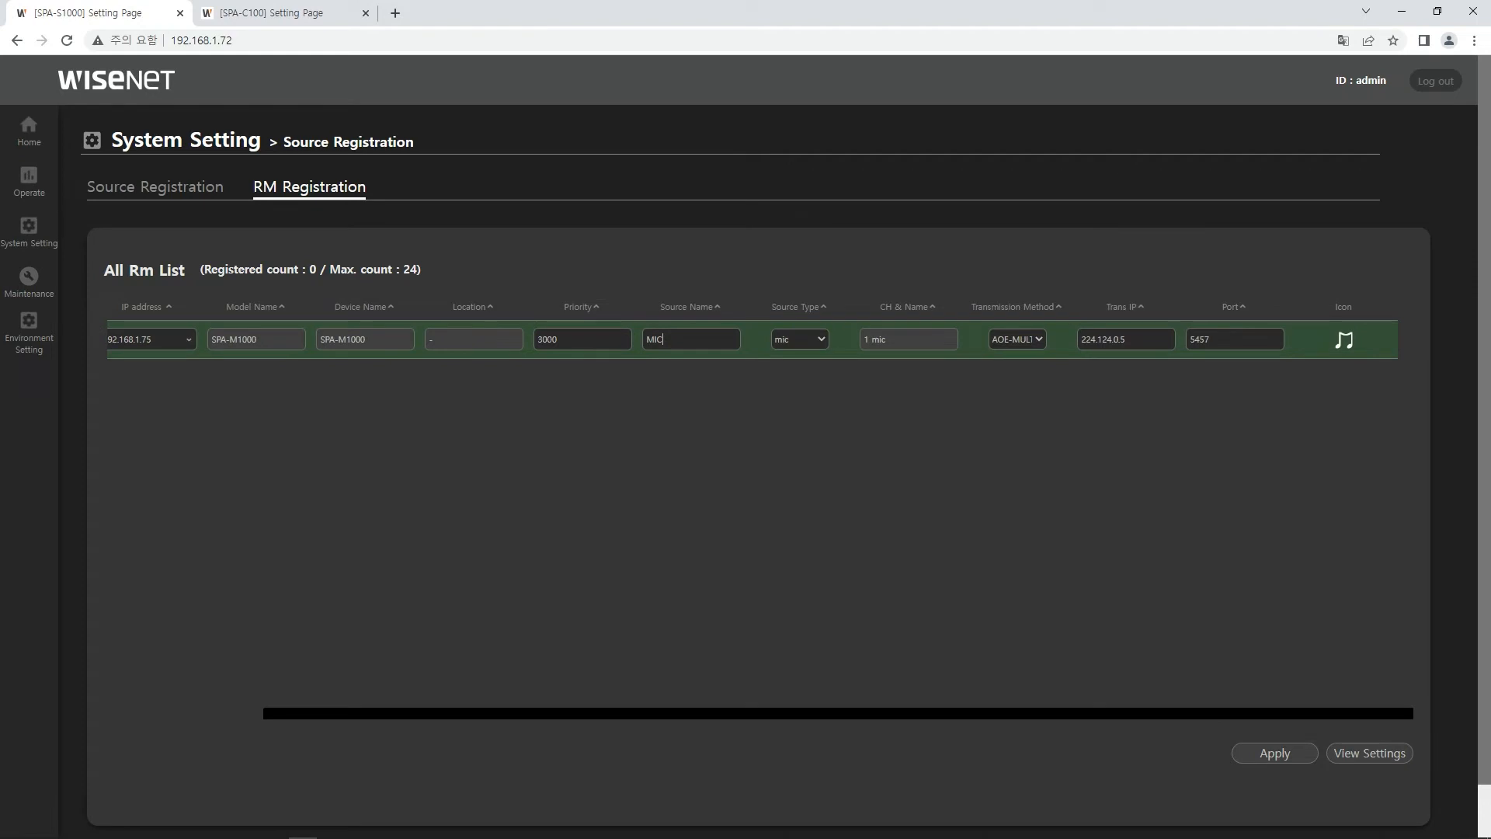
# Step: Give the MIC source the microphone icon with the orange colour #F8971C and apply the RM list
pyautogui.click(1343, 341)
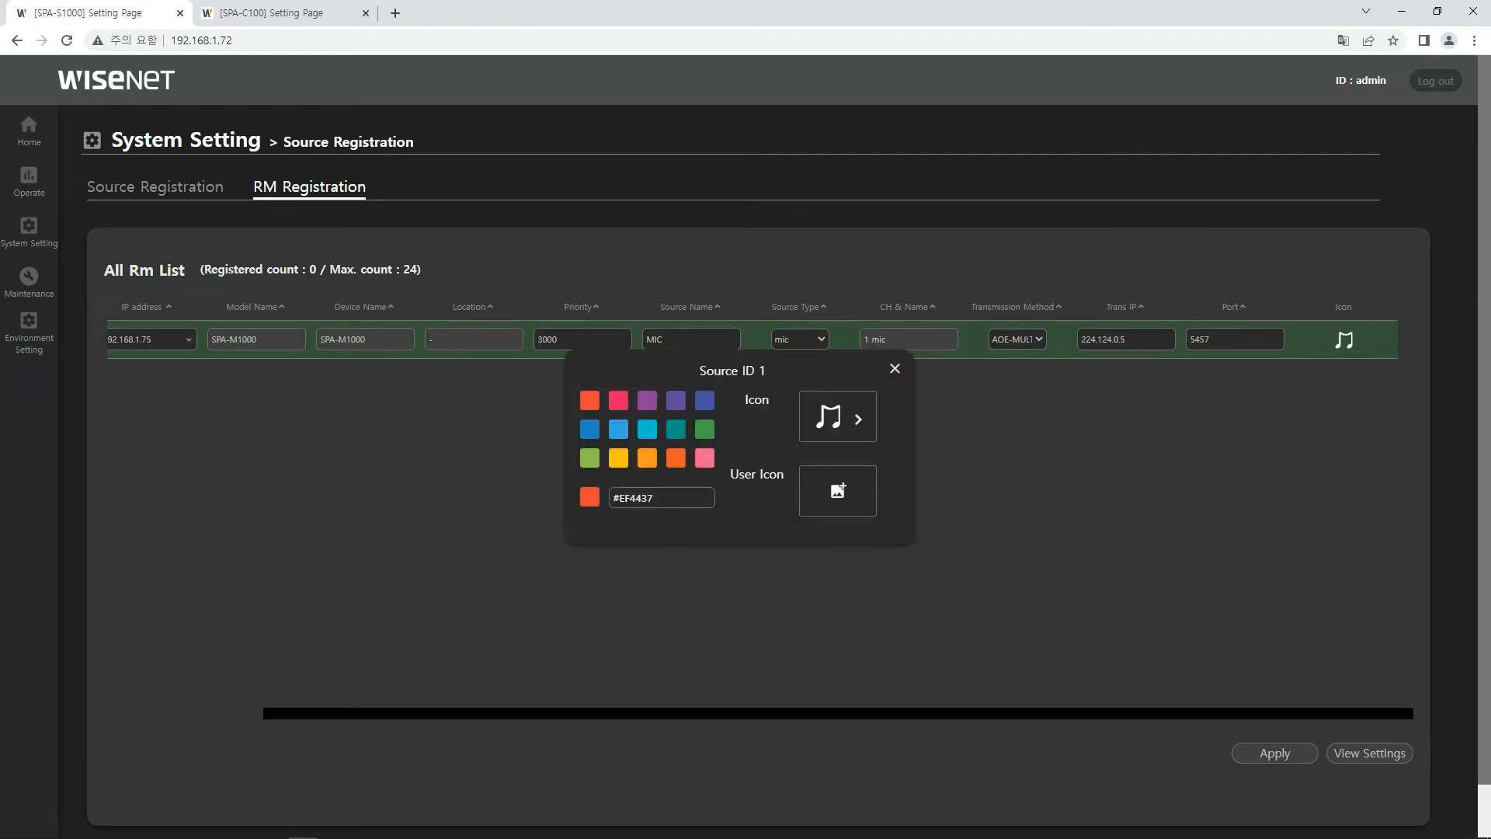
pyautogui.click(647, 458)
pyautogui.click(838, 417)
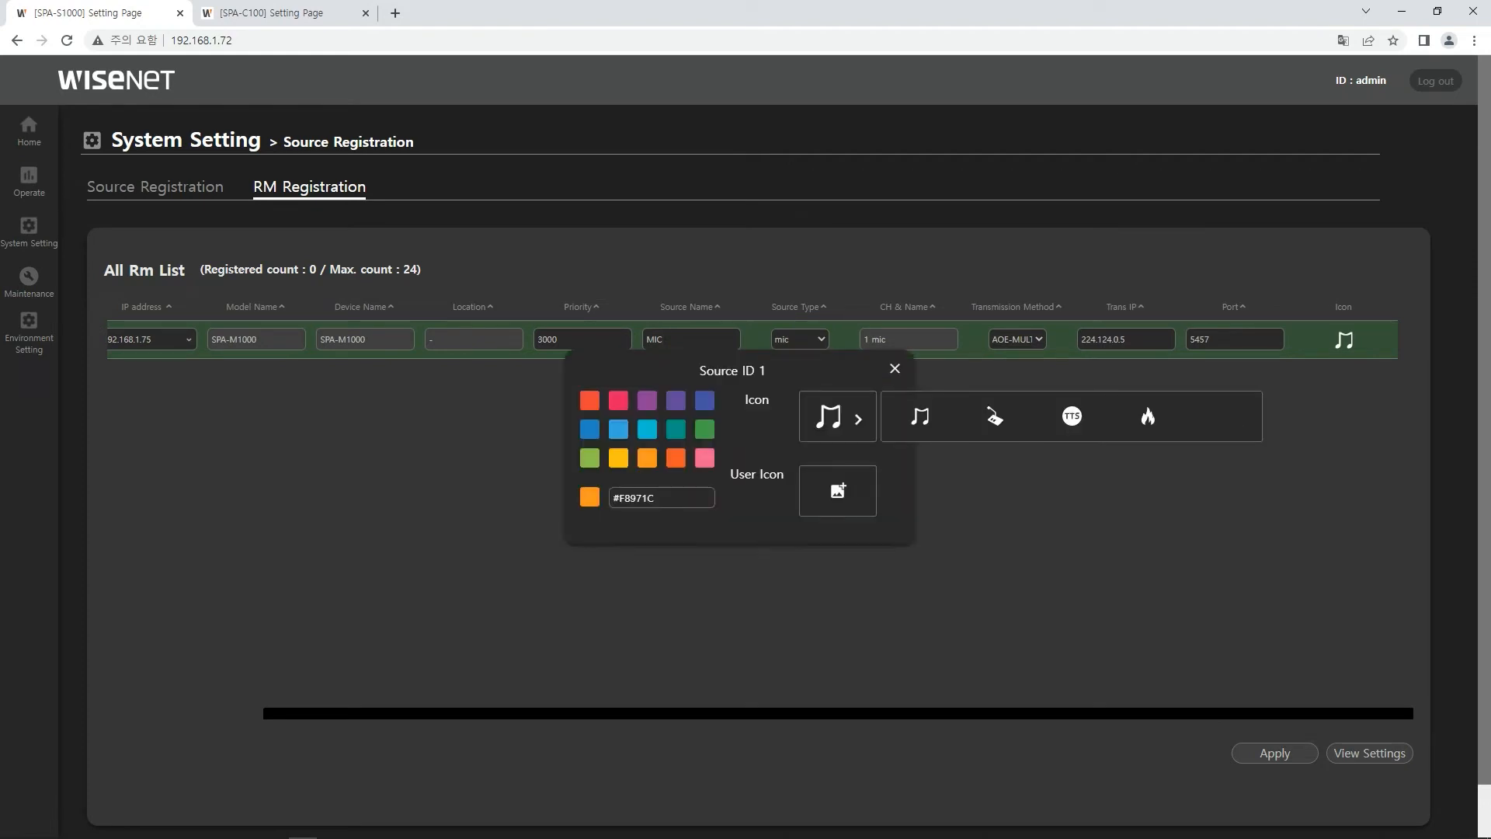
pyautogui.click(995, 417)
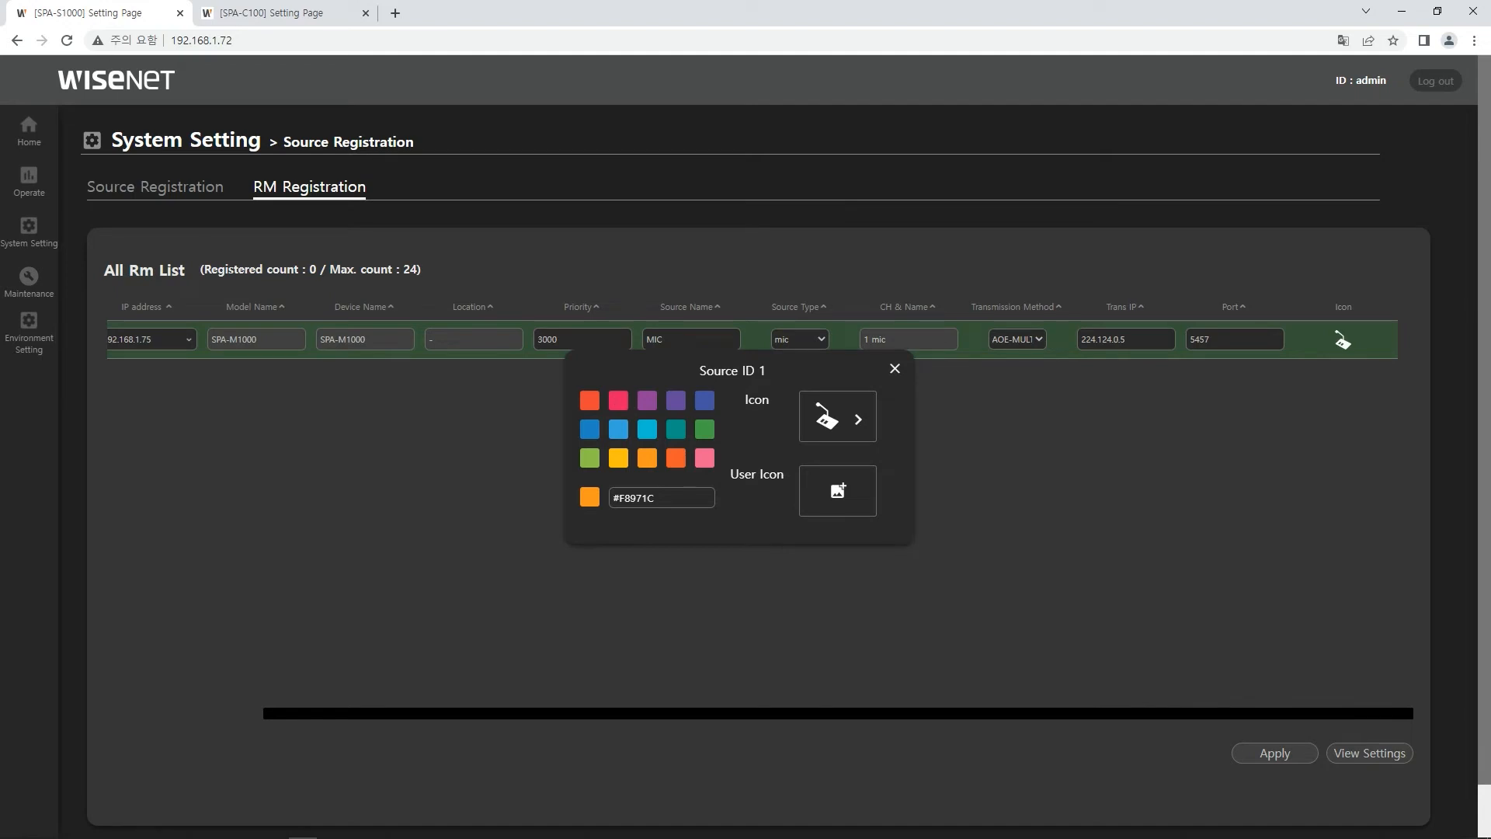
pyautogui.click(895, 369)
pyautogui.click(1274, 753)
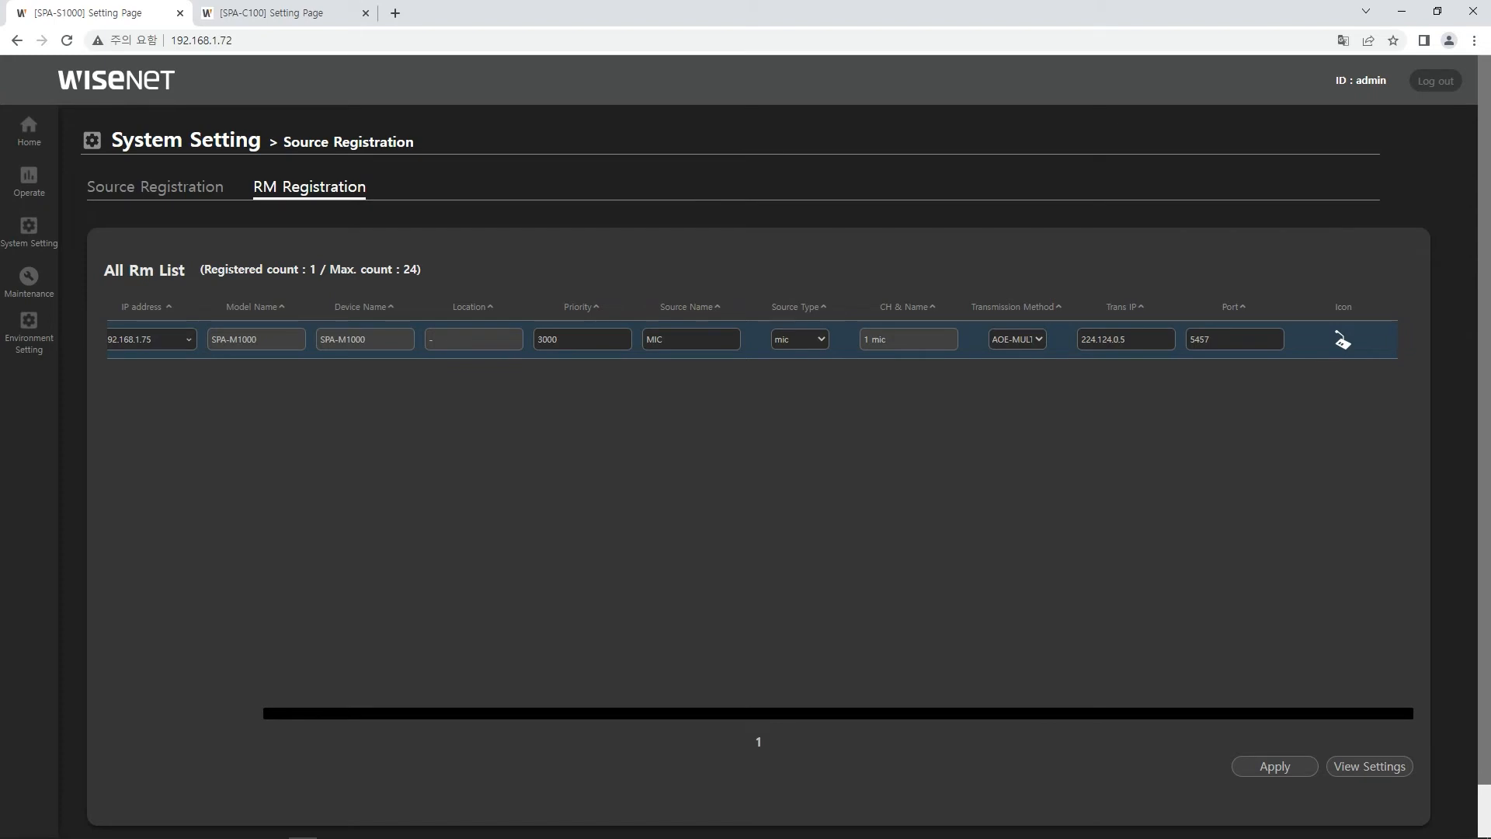
# Step: In zone registration, define zone 1 as 6F_A on the SPA-C100 at 192.168.1.73
pyautogui.click(28, 231)
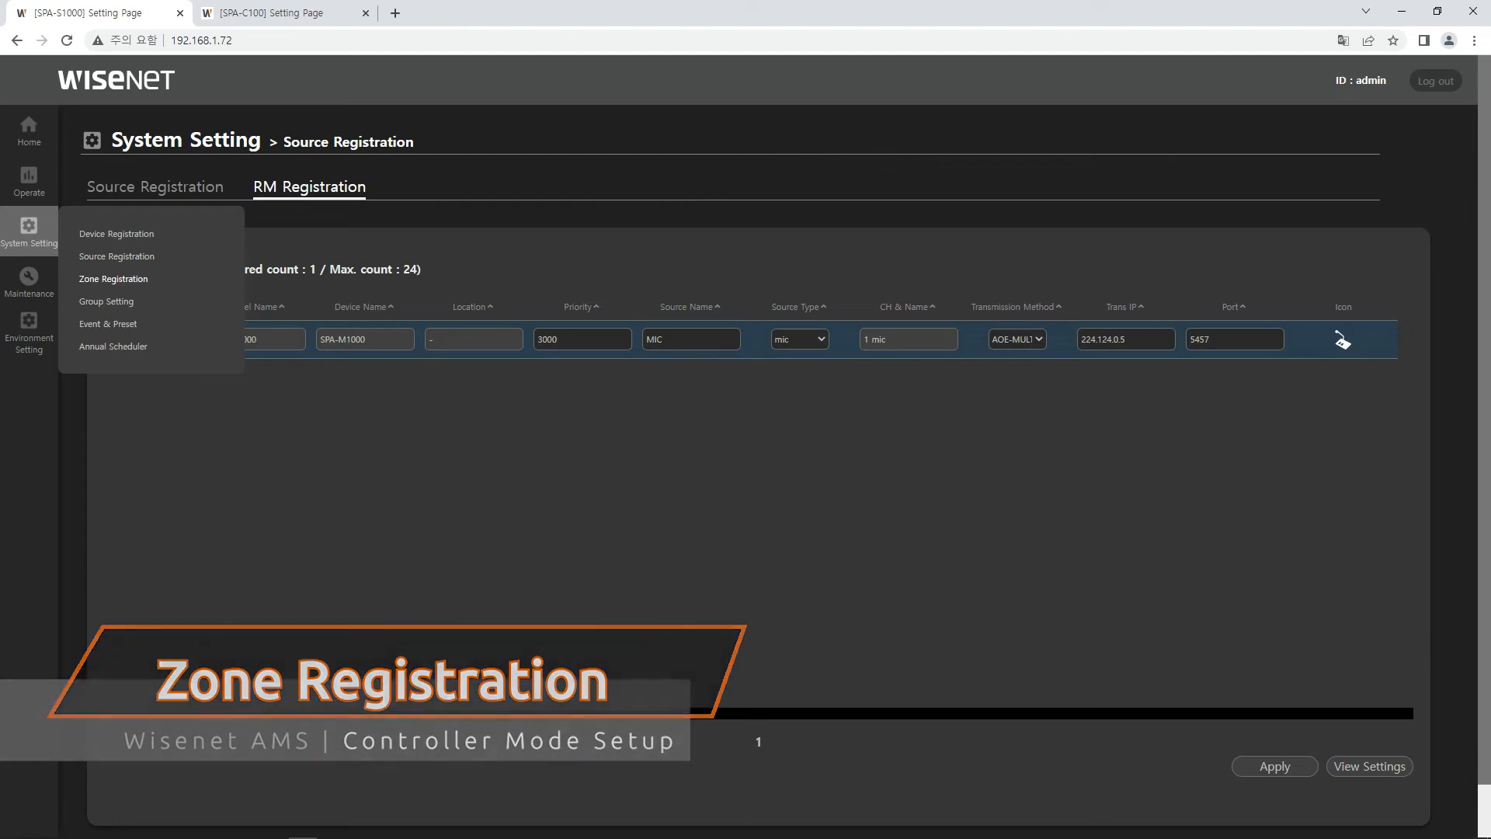
pyautogui.click(113, 278)
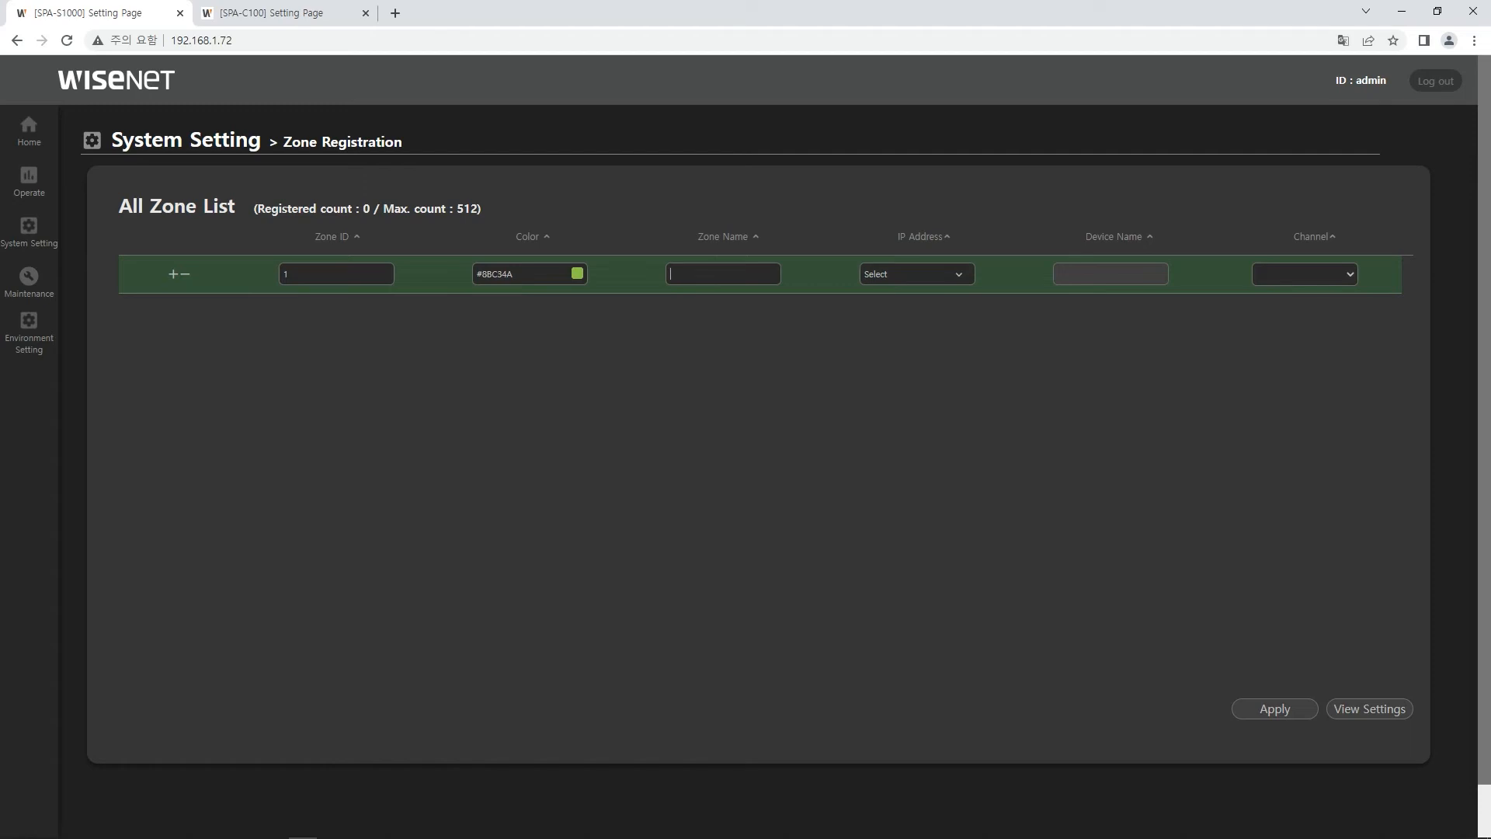
pyautogui.write('6F_A')
pyautogui.click(917, 275)
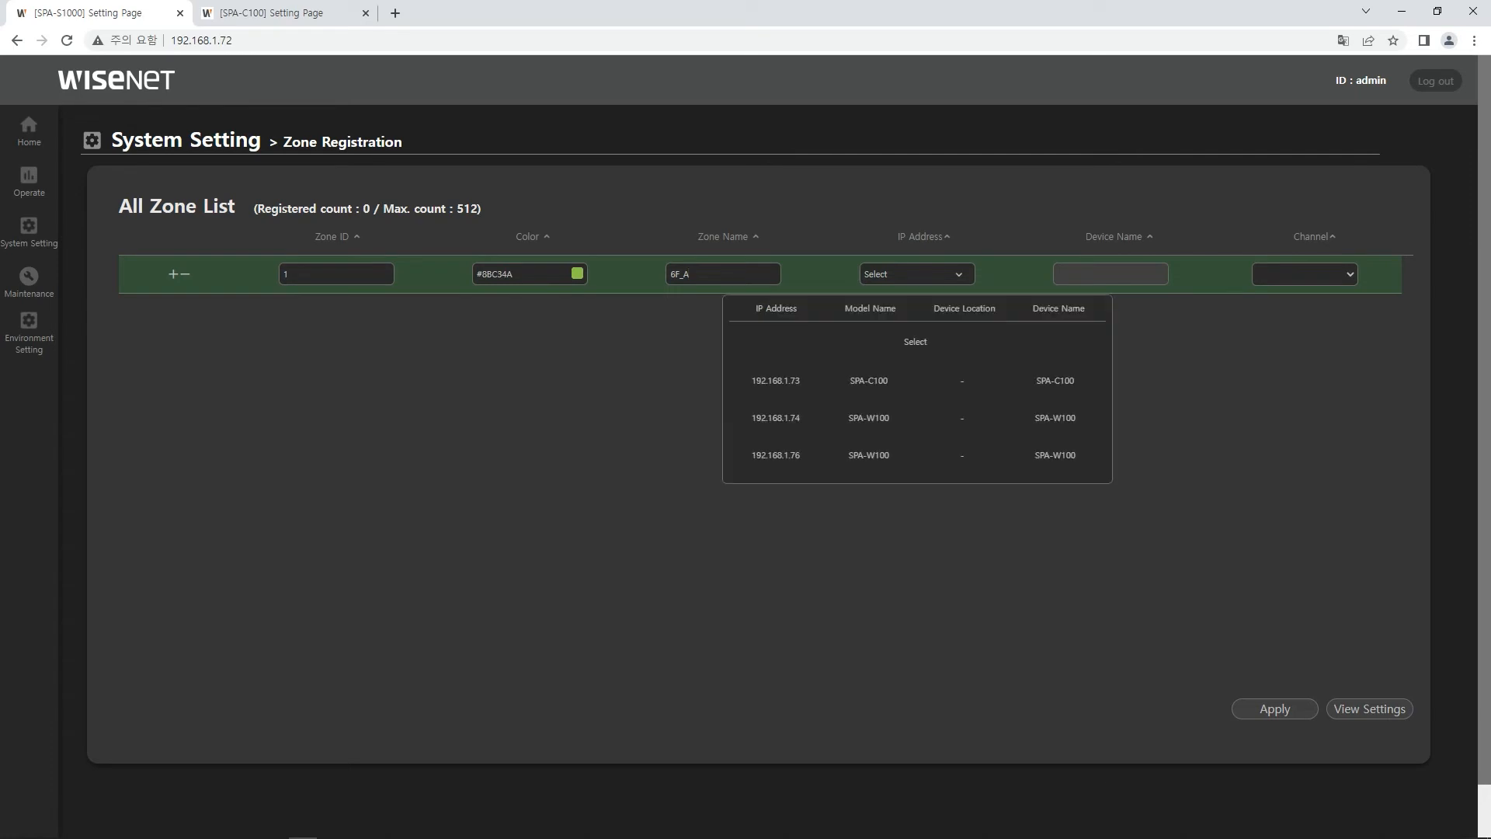
pyautogui.click(915, 380)
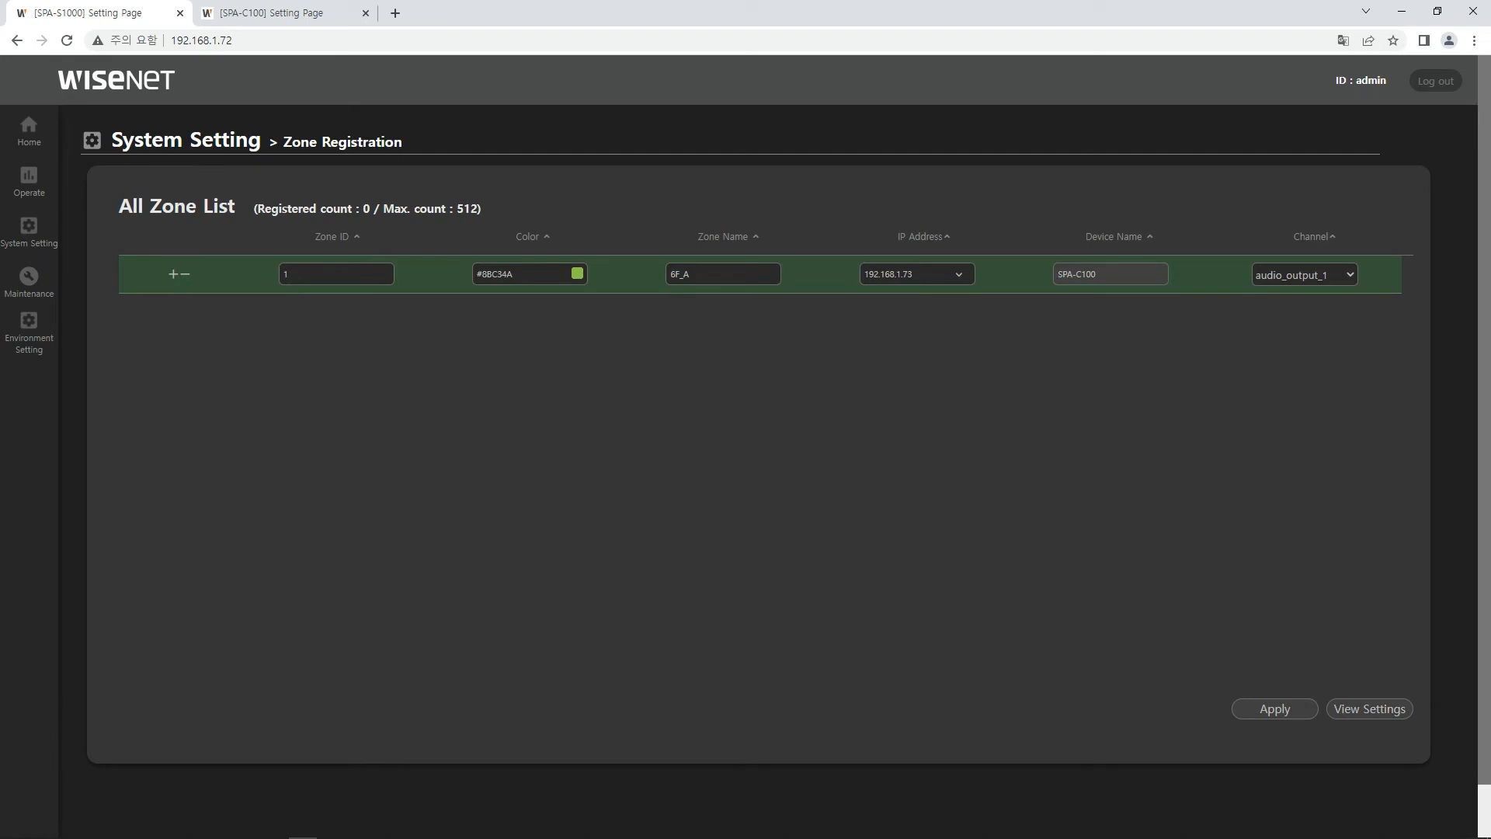
# Step: Add zone 2 named 6F_B on the SPA-W100 at 192.168.1.74
pyautogui.click(173, 274)
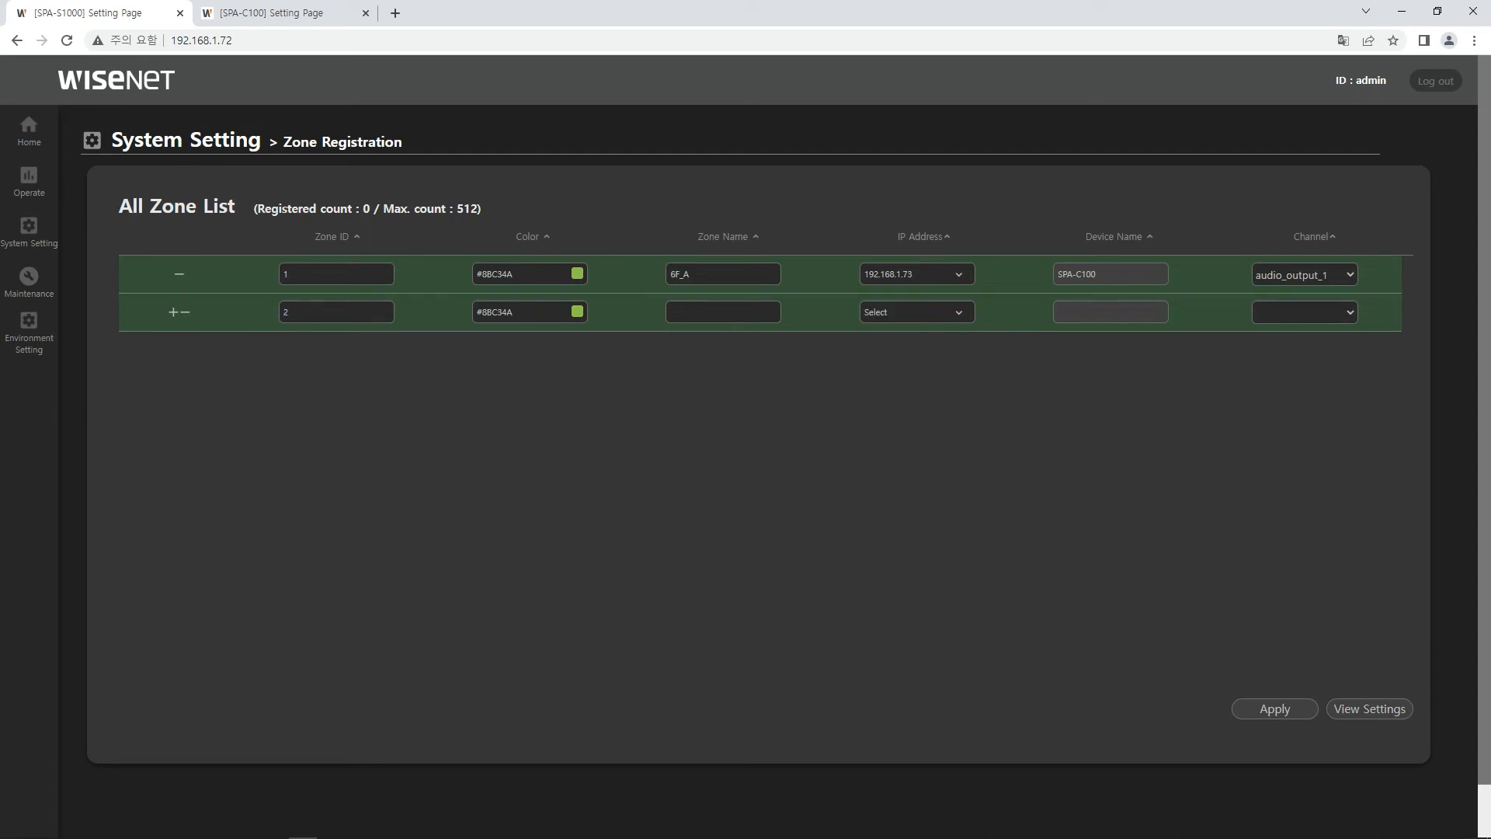
pyautogui.write('6F_B')
pyautogui.click(918, 312)
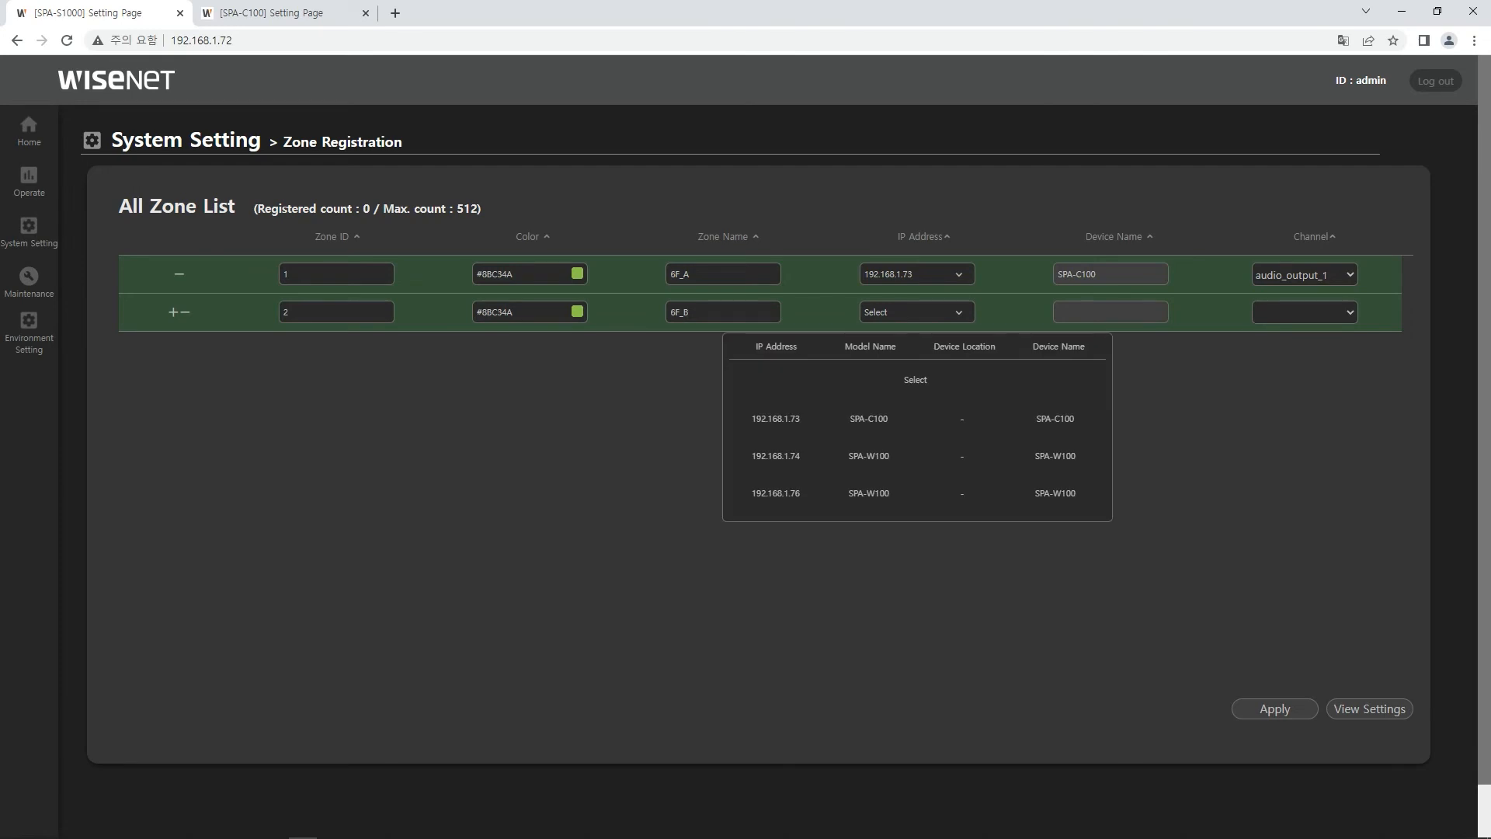
pyautogui.click(917, 456)
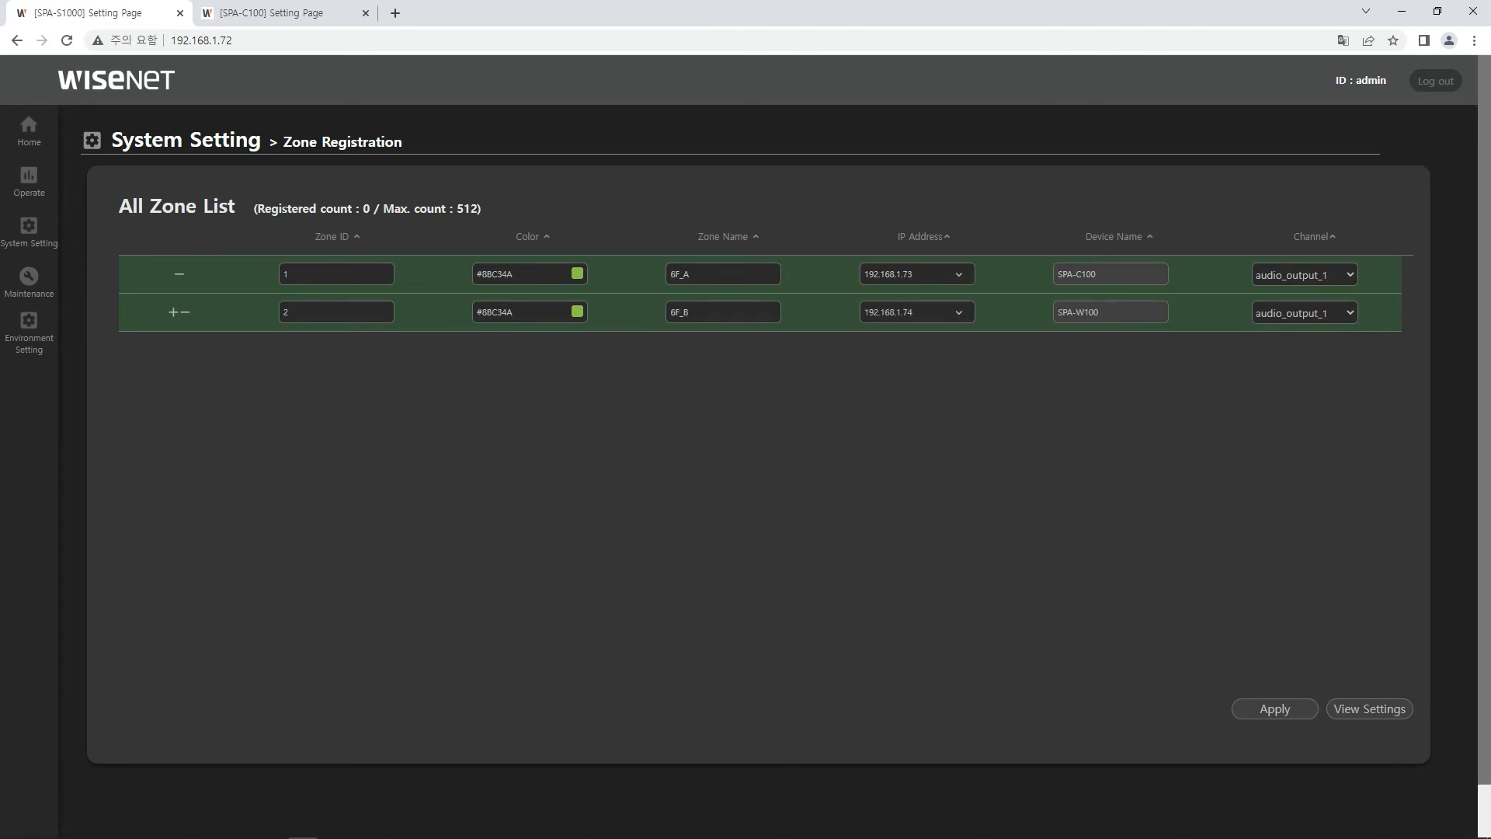
# Step: Add zone 3 named 6F_C on the SPA-W100 at 192.168.1.76 and apply the zone list
pyautogui.click(174, 312)
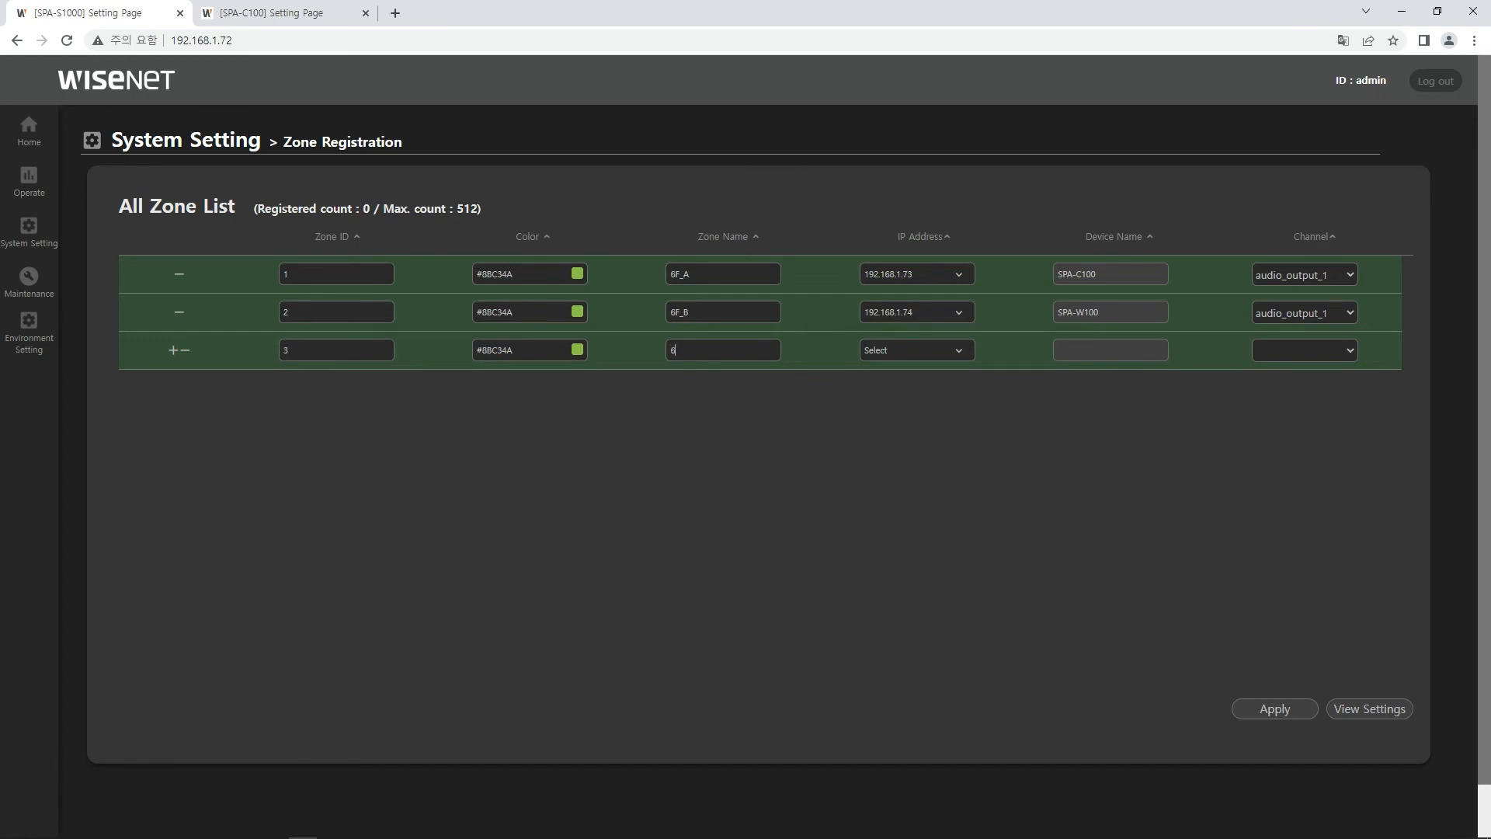
pyautogui.write('6F_C')
pyautogui.click(917, 351)
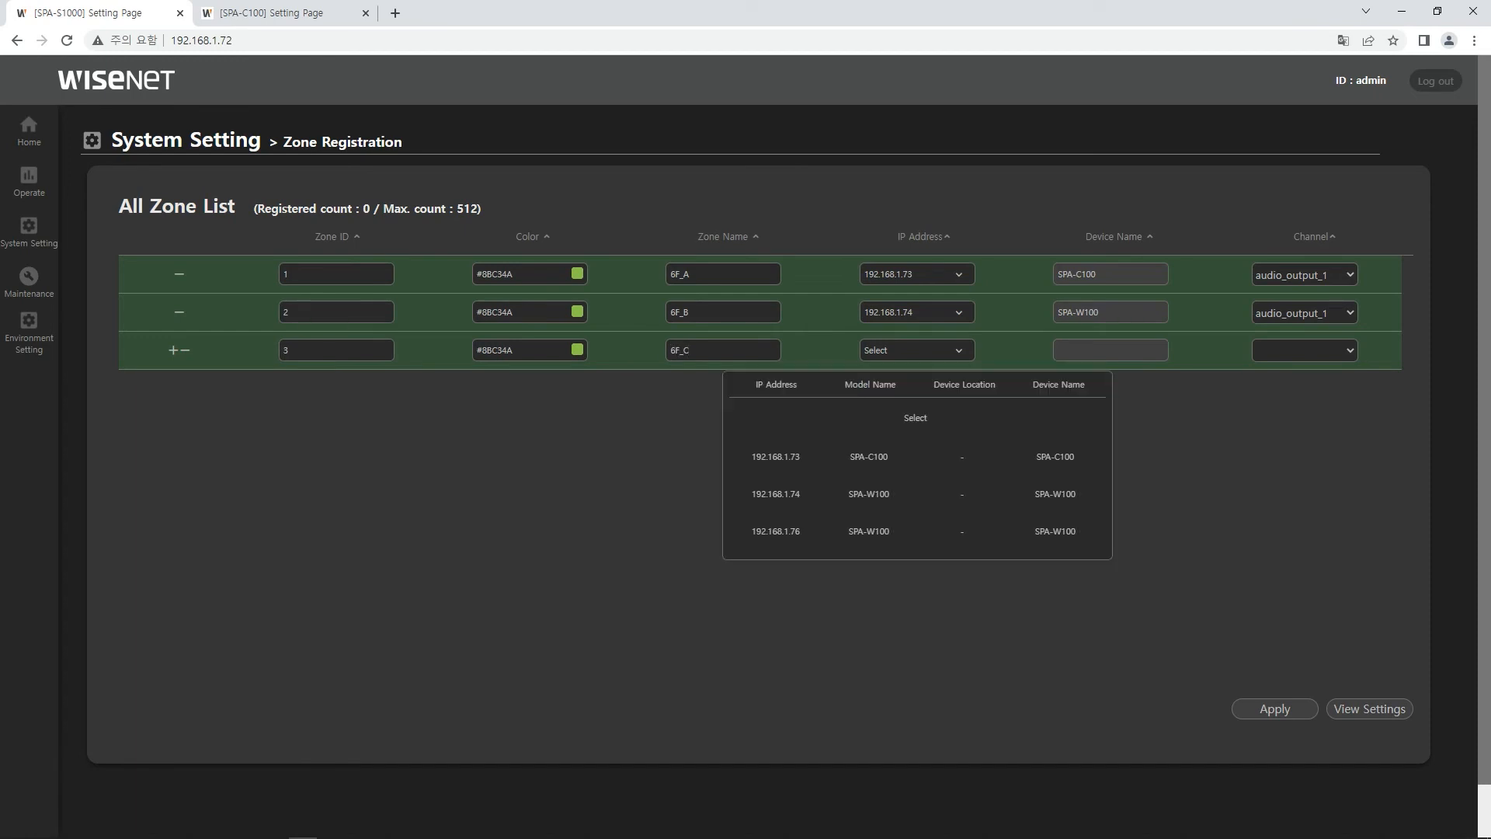
pyautogui.click(915, 531)
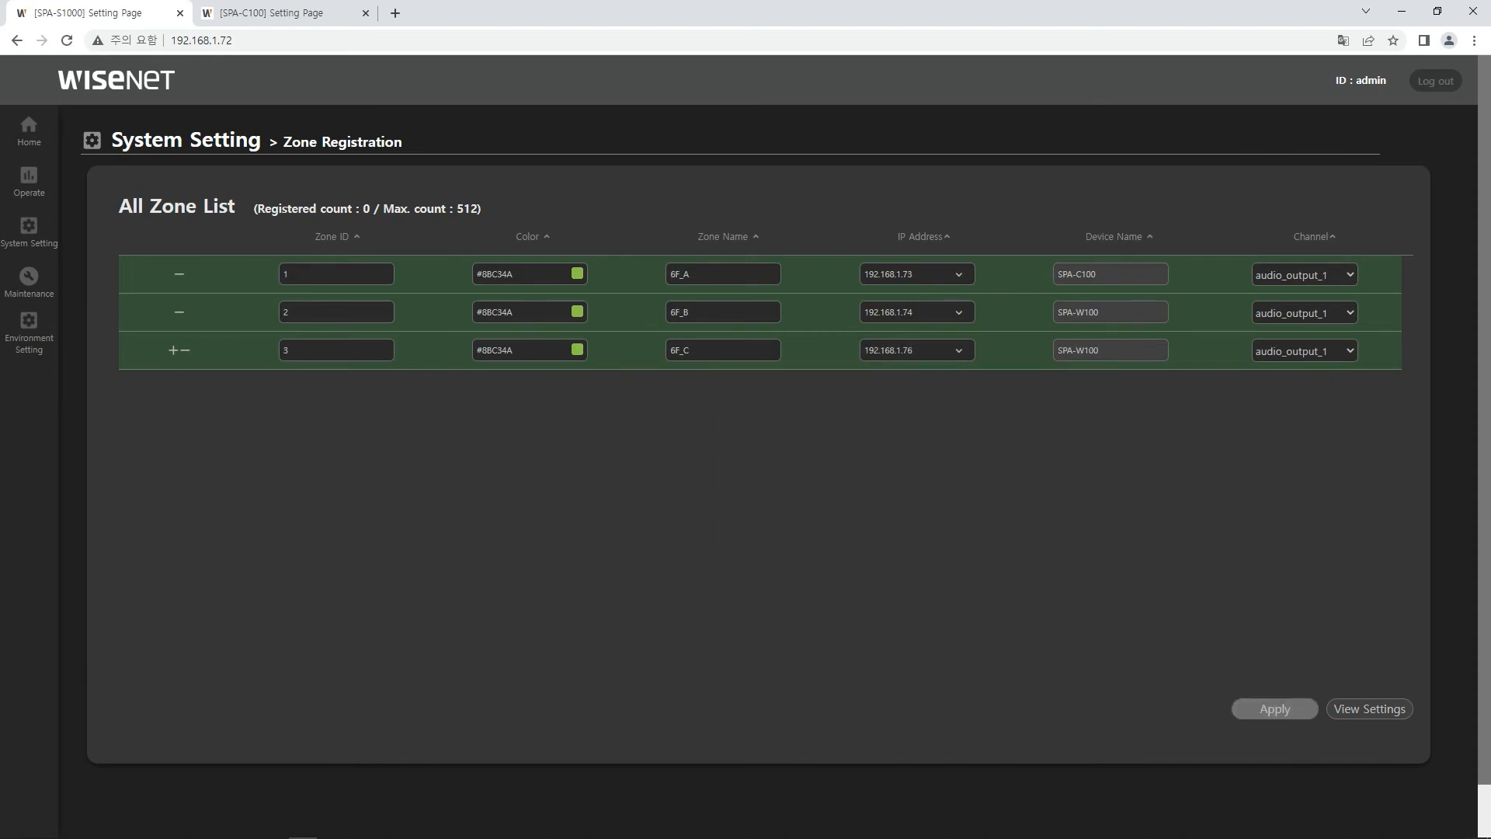
pyautogui.click(1274, 709)
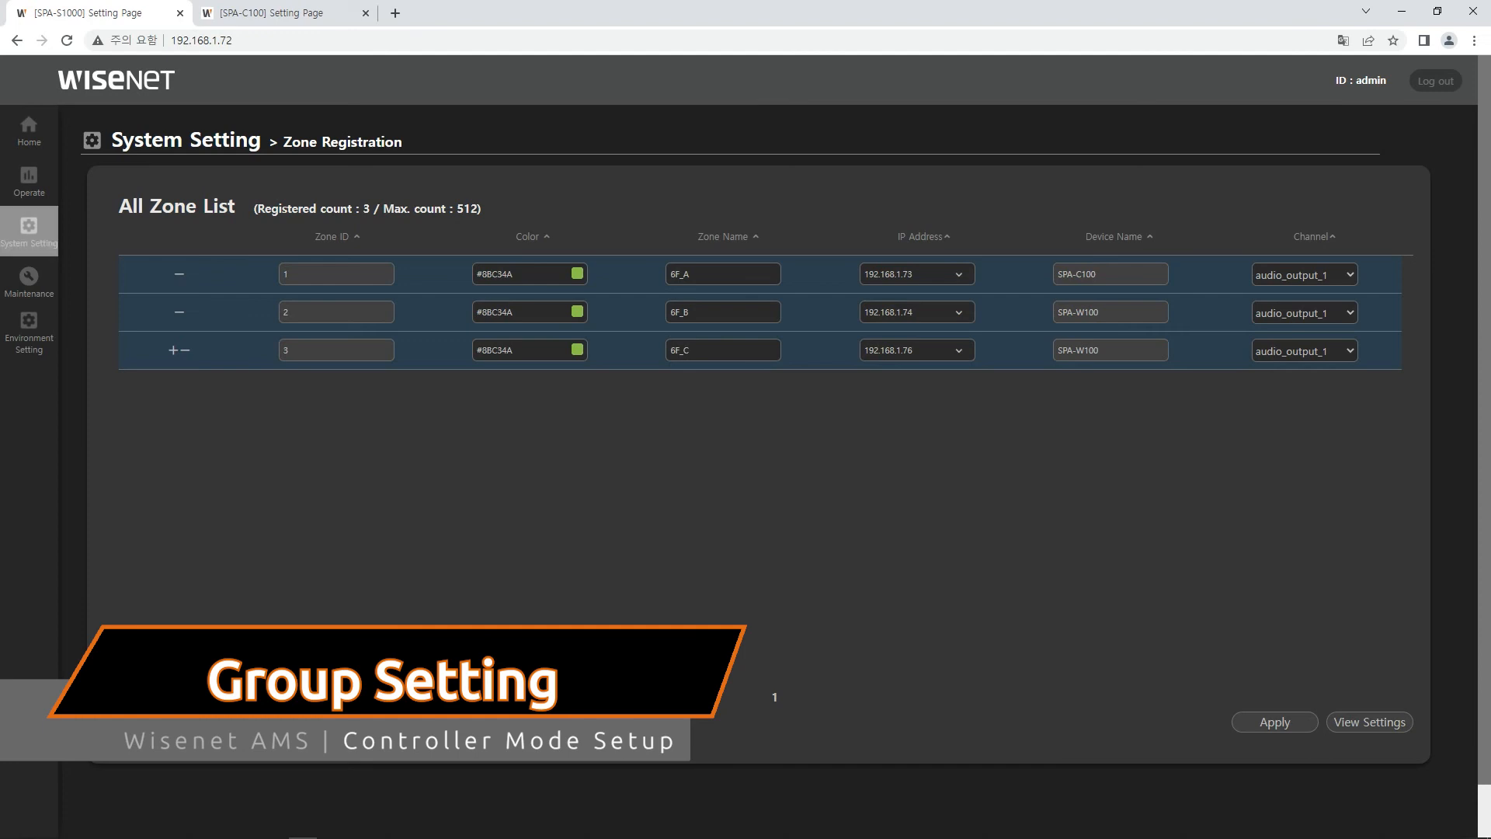
# Step: In group setting, register the first group as Offices with zones 6F_A and 6F_B
pyautogui.click(28, 231)
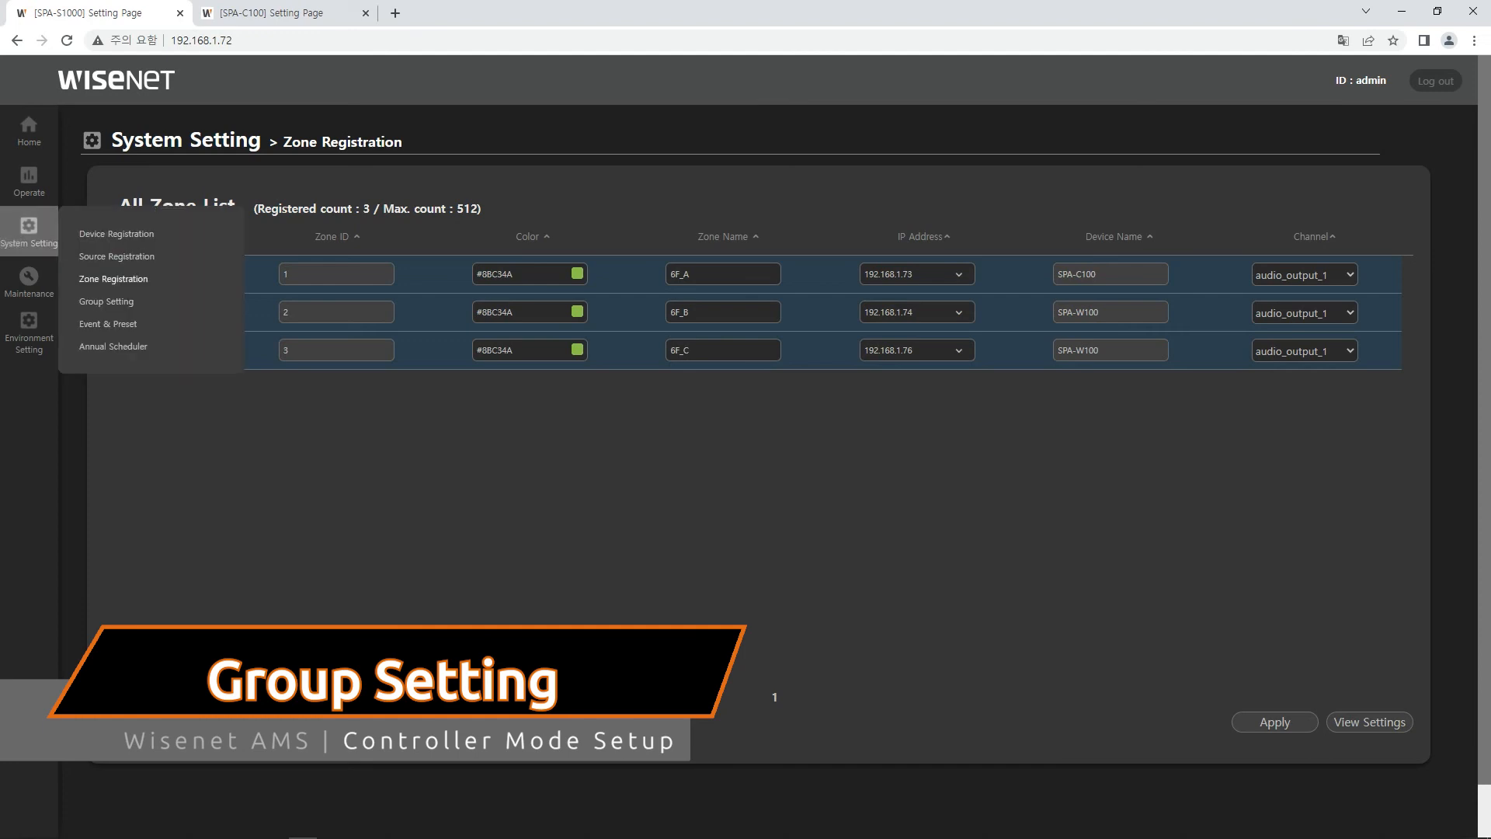
pyautogui.click(106, 302)
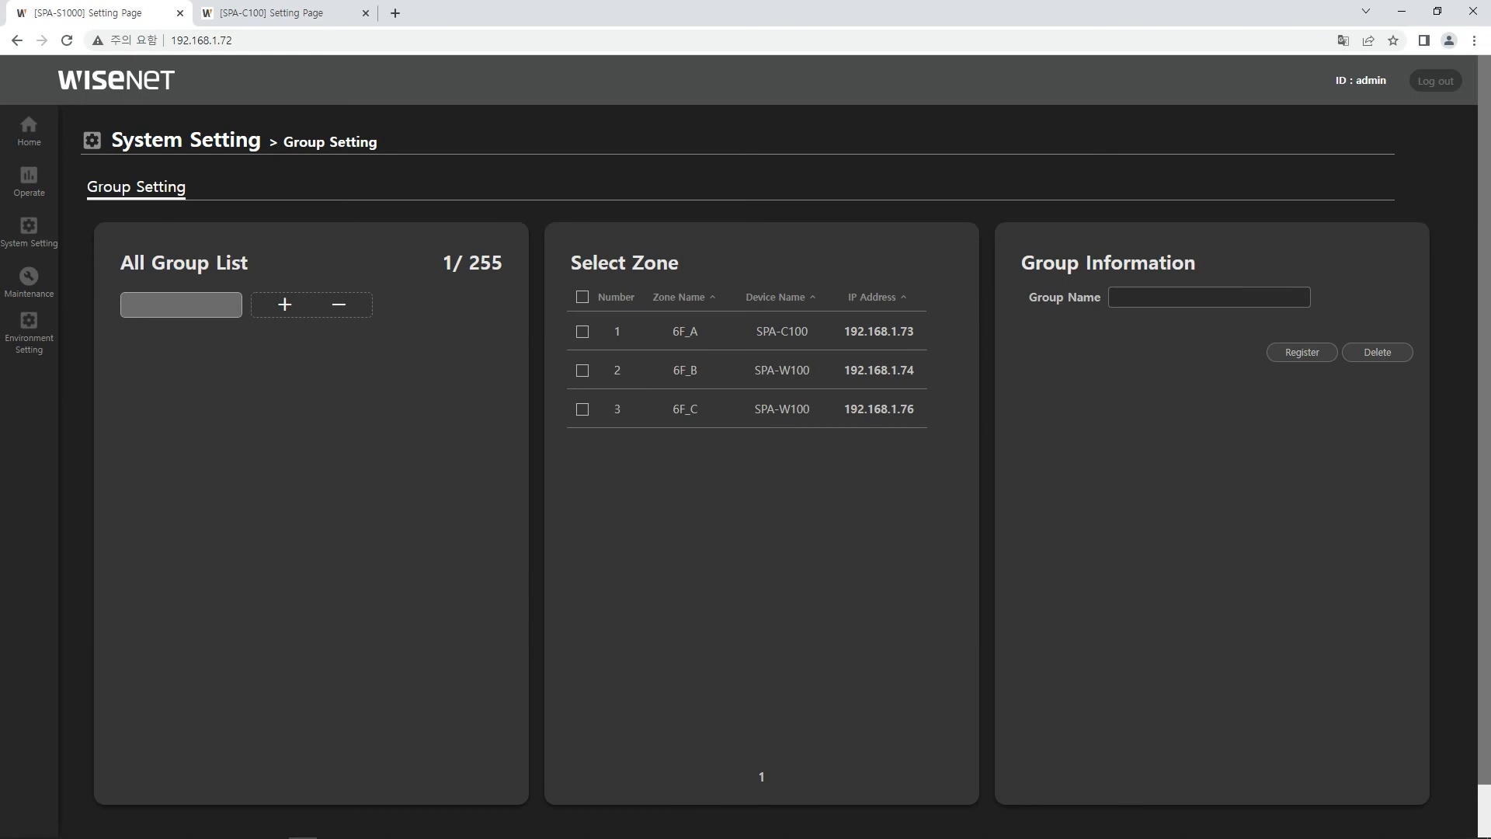
pyautogui.click(181, 304)
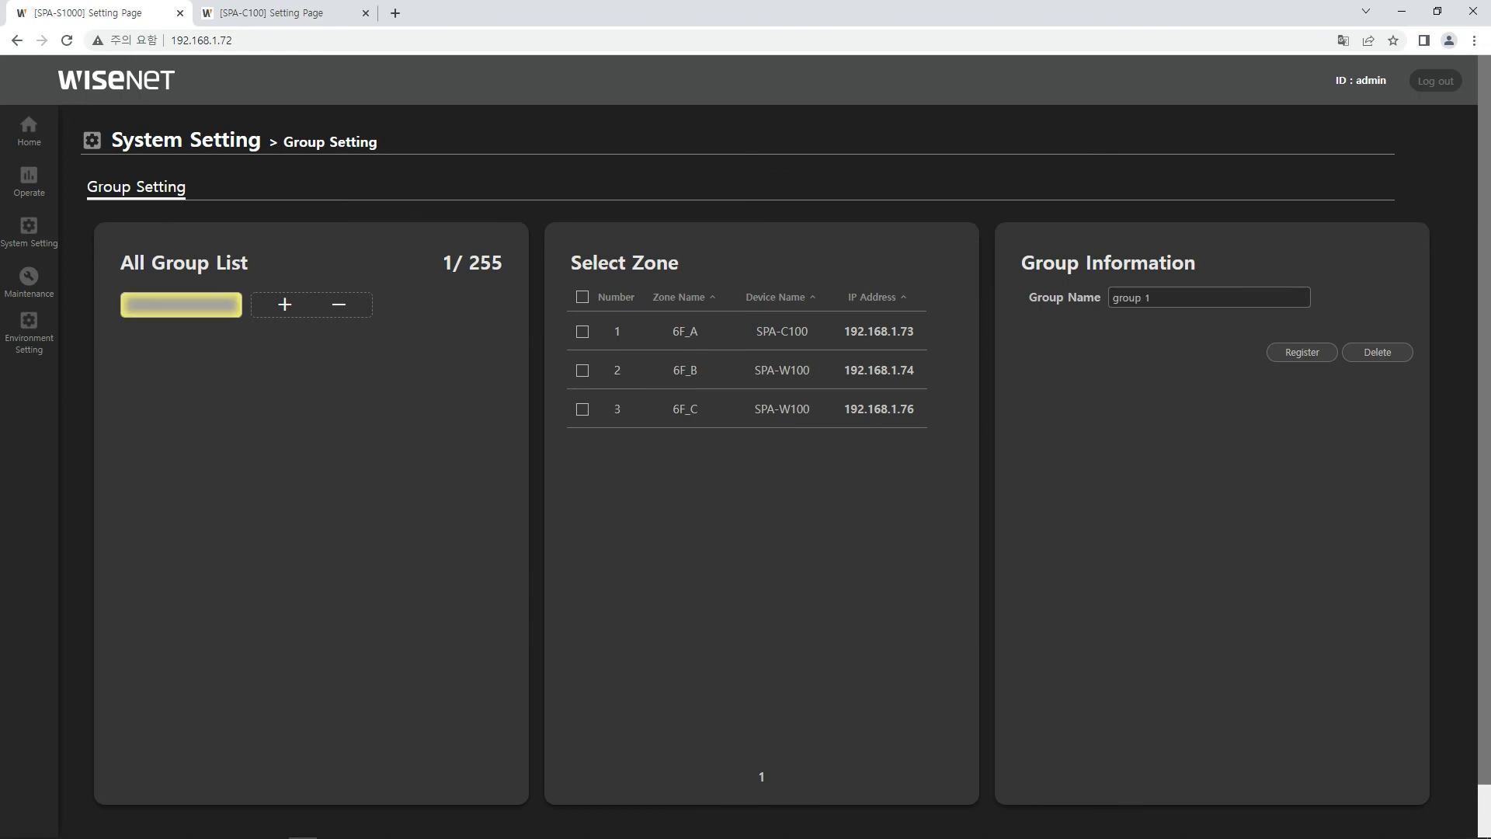
pyautogui.click(582, 332)
pyautogui.click(582, 371)
pyautogui.moveTo(1167, 299); pyautogui.dragTo(1111, 298)
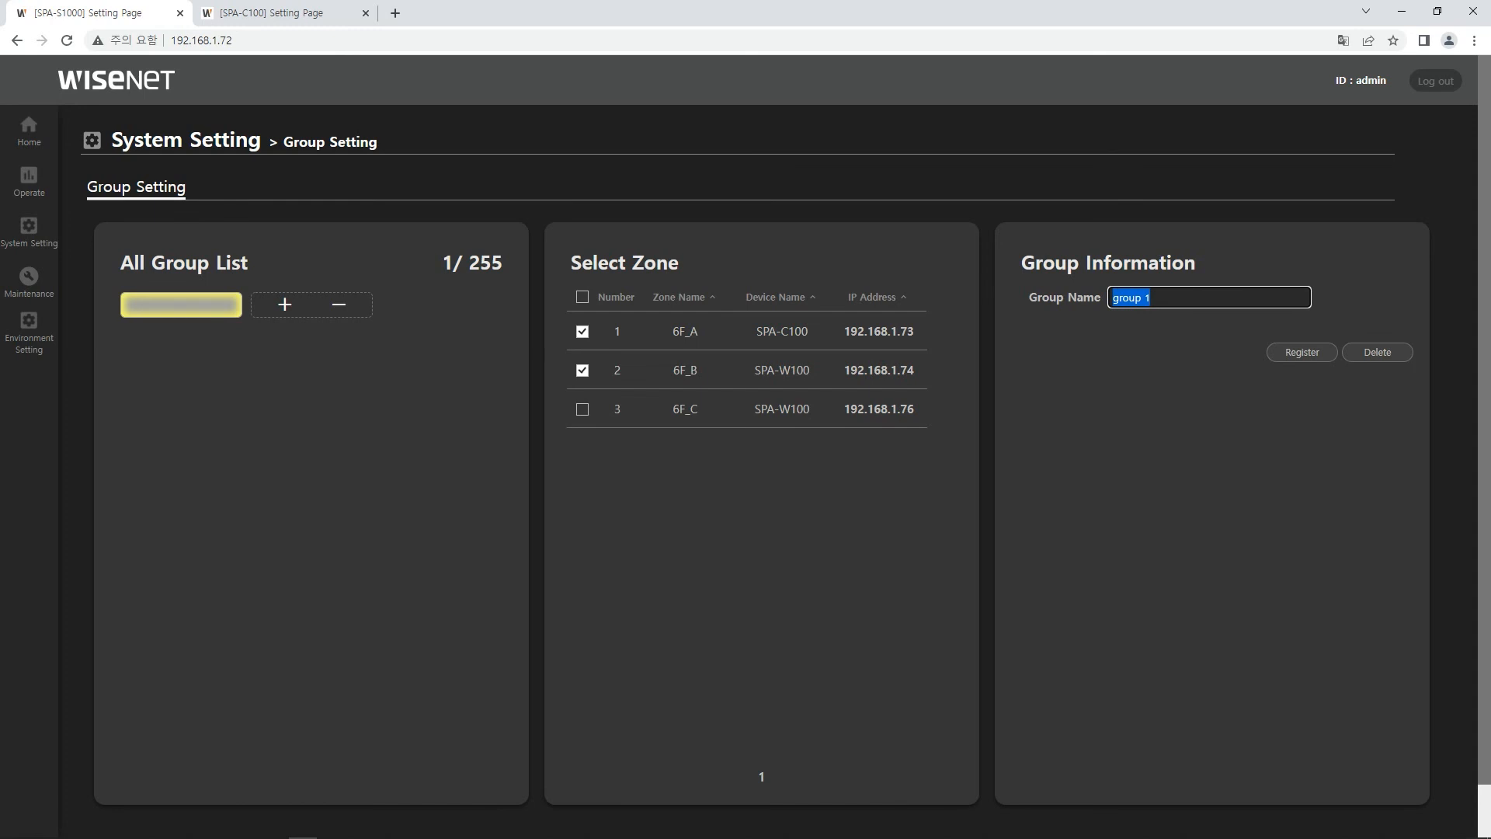
pyautogui.write('Offices')
pyautogui.click(1302, 352)
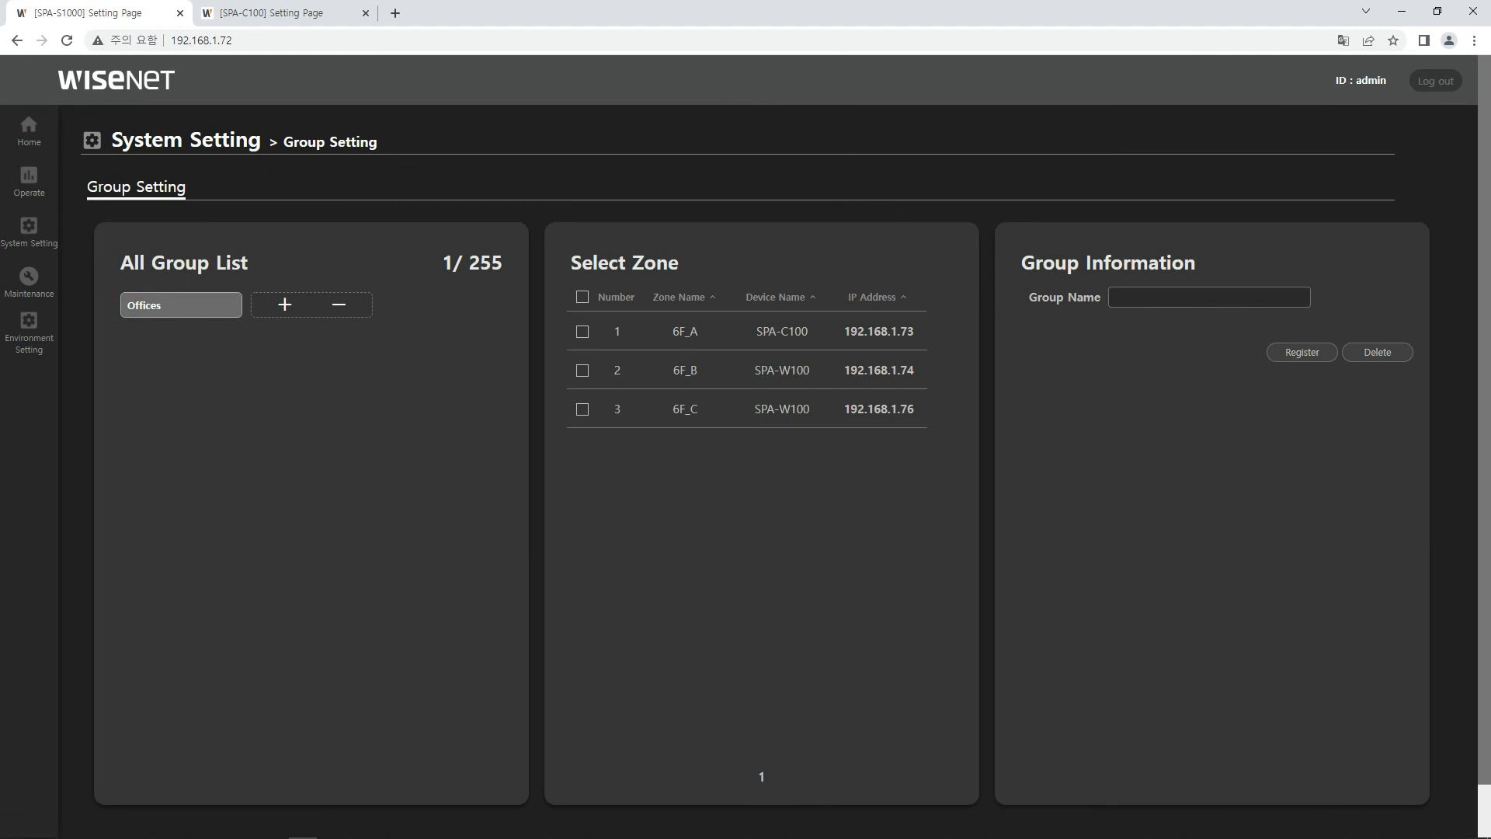
# Step: Add a second group named Lobby containing zone 6F_C and register it
pyautogui.click(285, 305)
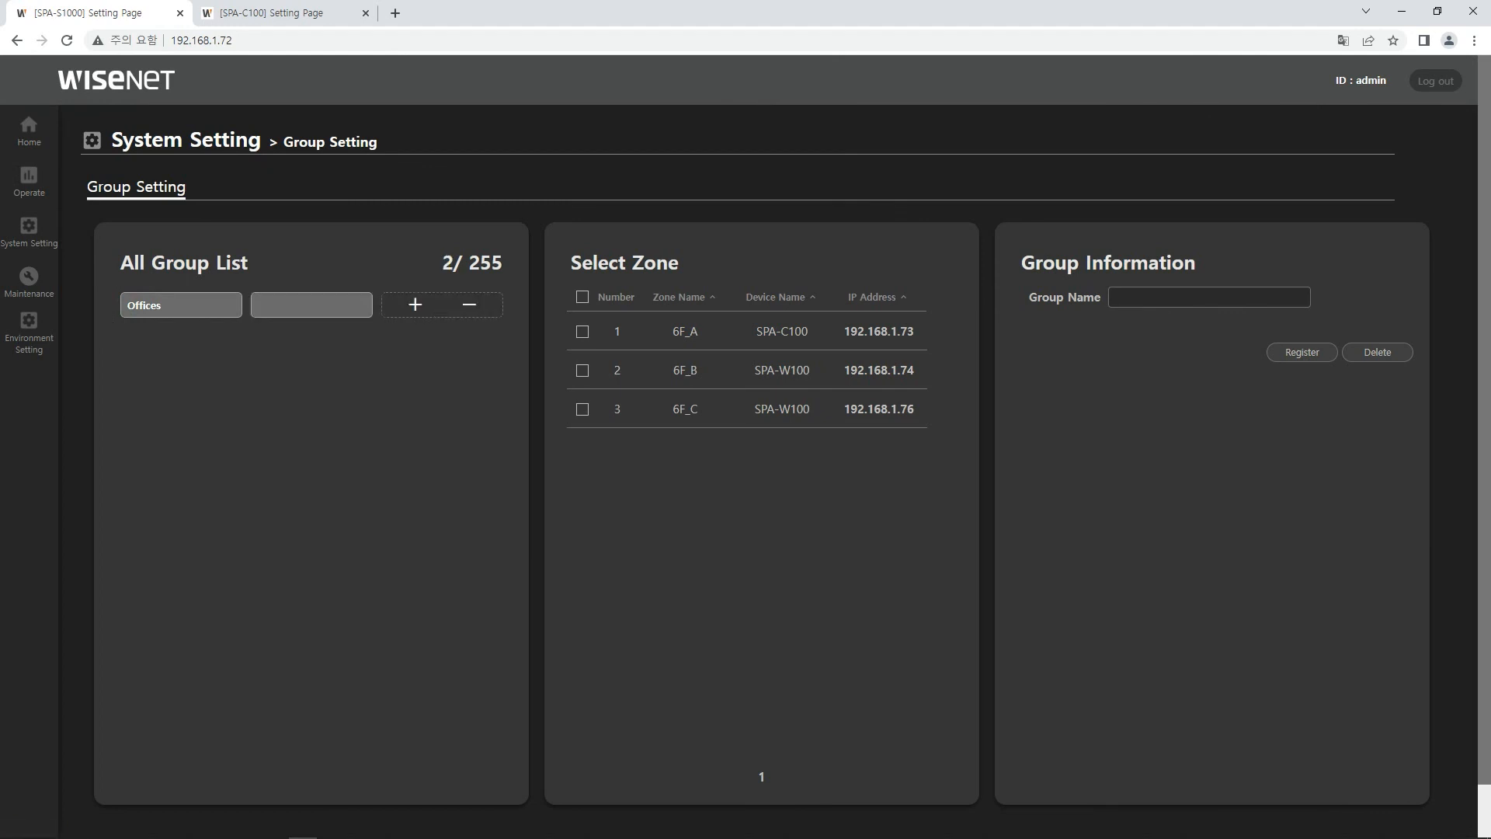
pyautogui.click(312, 304)
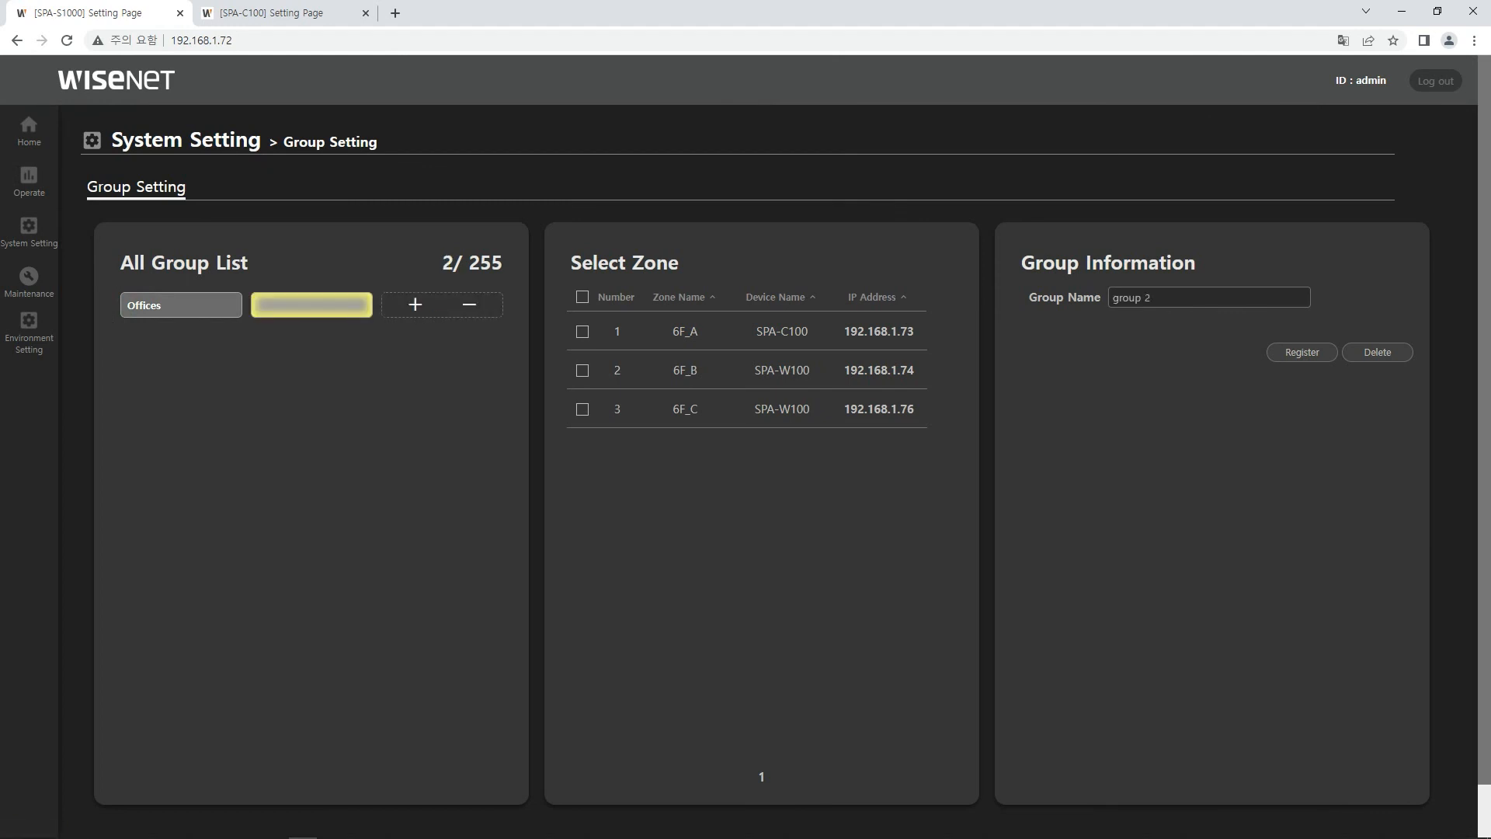
pyautogui.click(582, 409)
pyautogui.moveTo(1166, 298); pyautogui.dragTo(1109, 298)
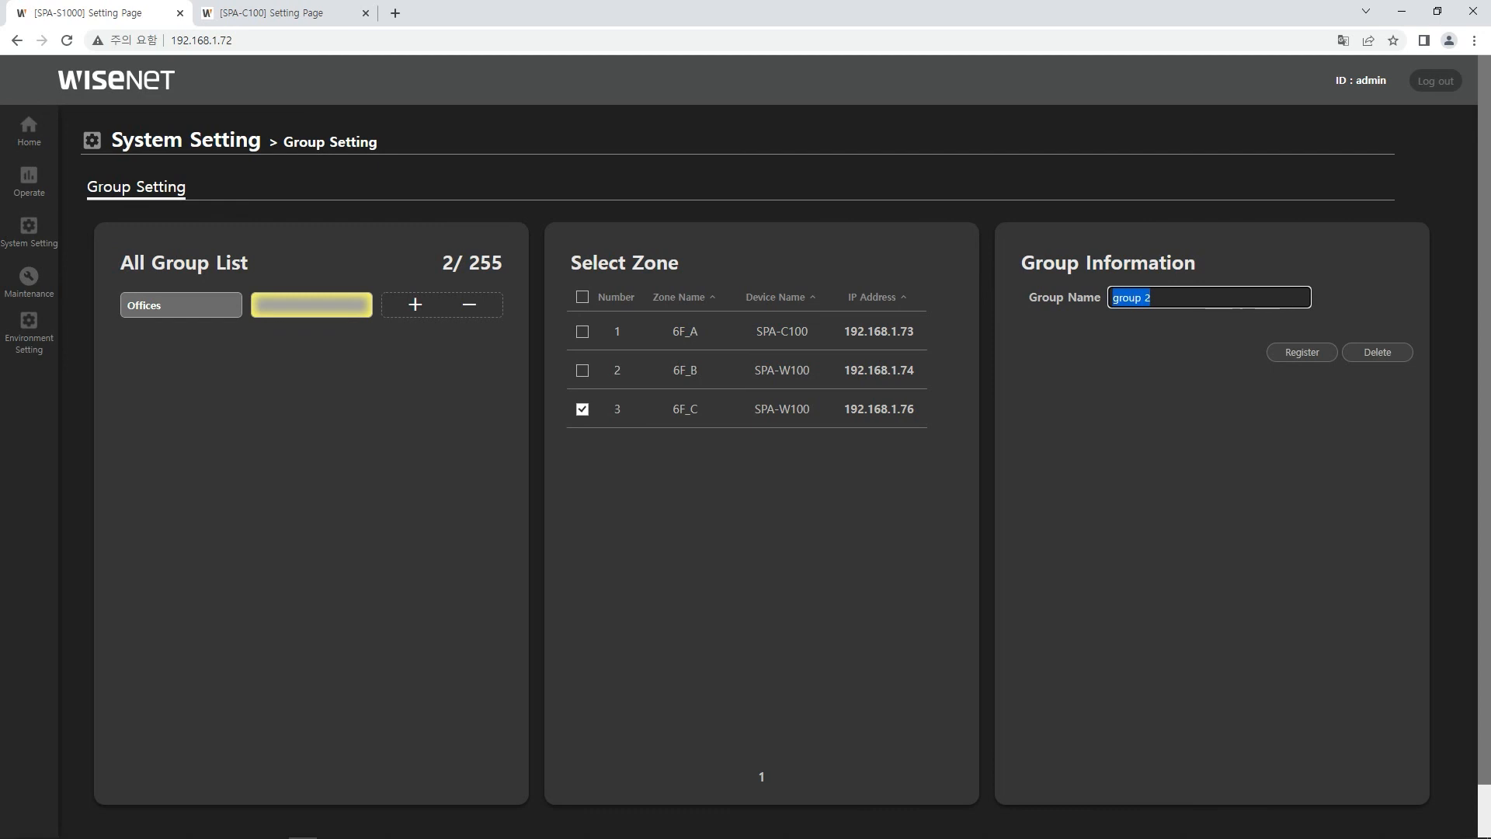
pyautogui.write('Lobby')
pyautogui.click(1302, 352)
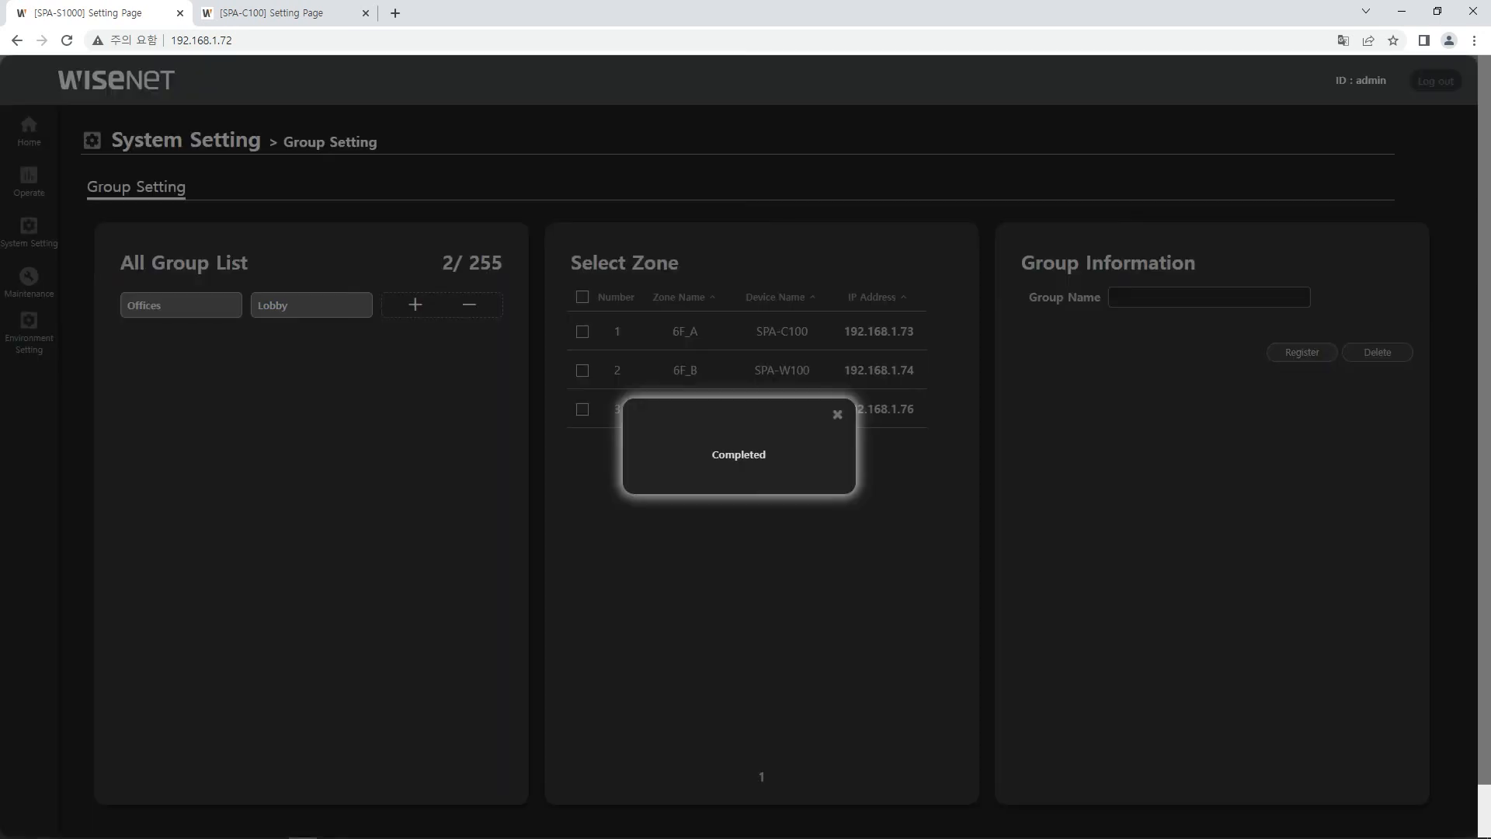
pyautogui.click(837, 415)
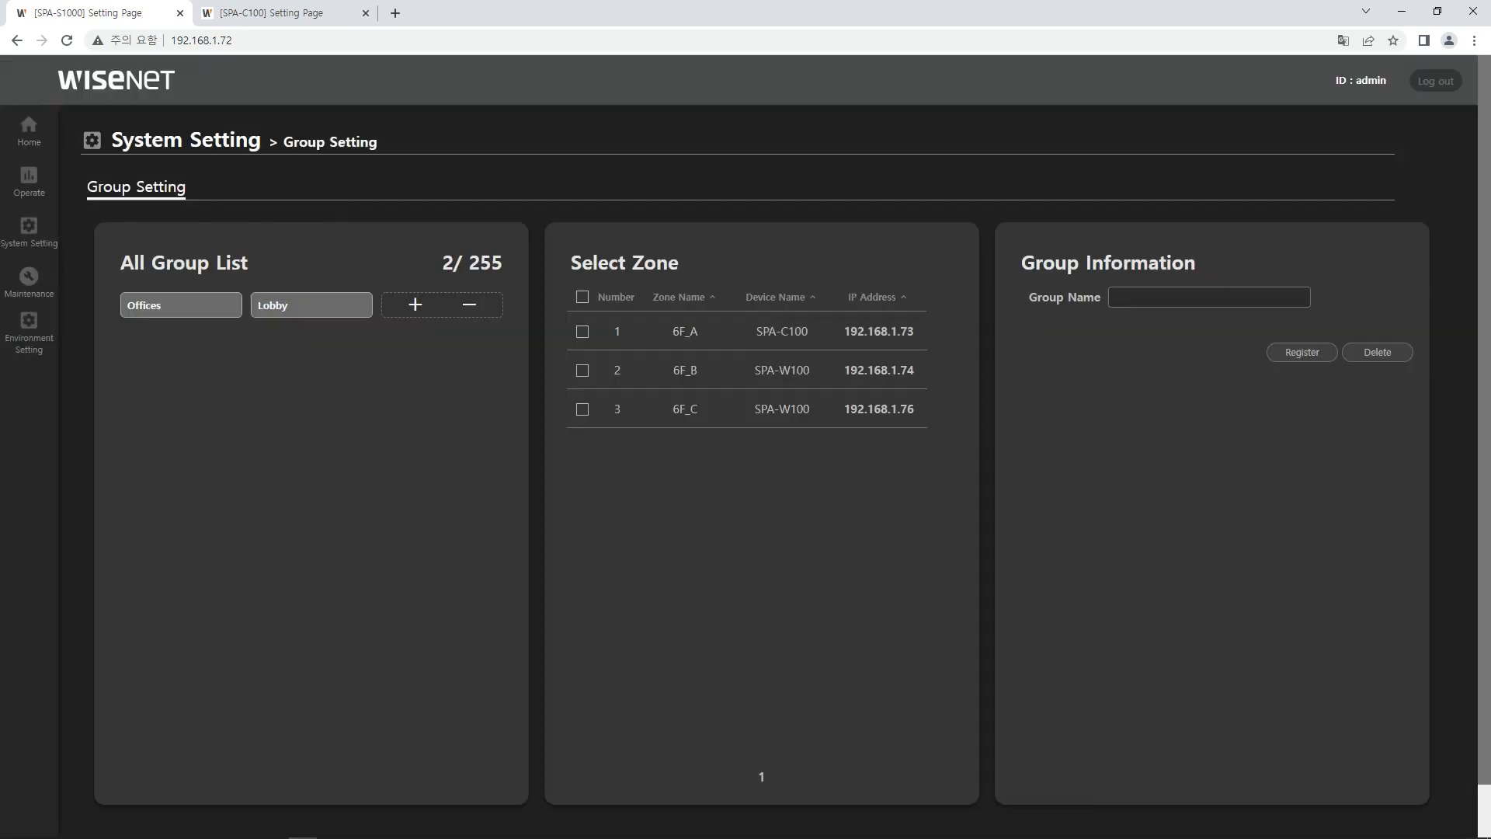
# Step: Add and register a third group named All containing every zone, and return to the home page
pyautogui.click(416, 304)
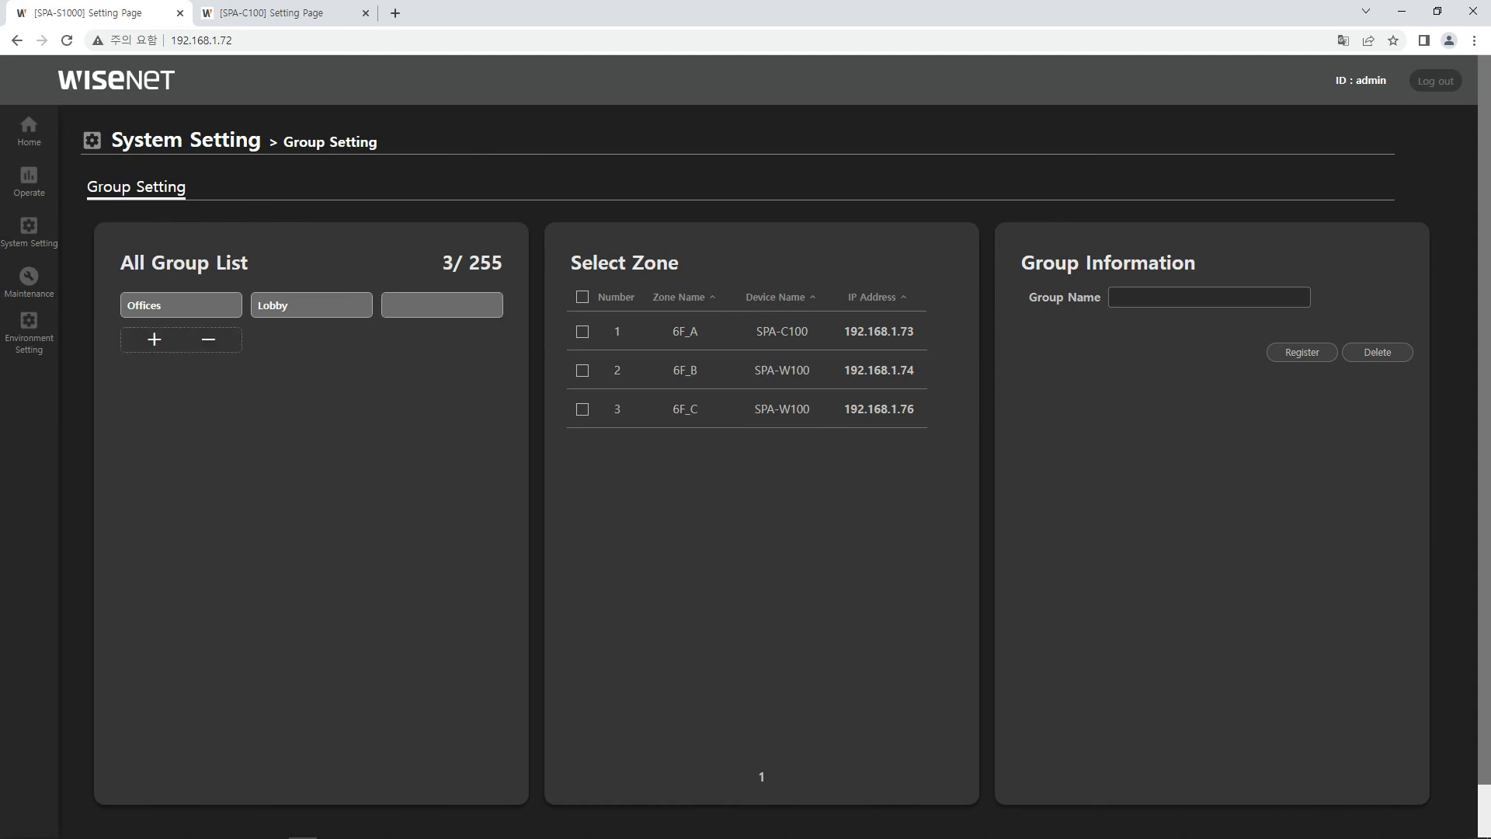
pyautogui.click(442, 305)
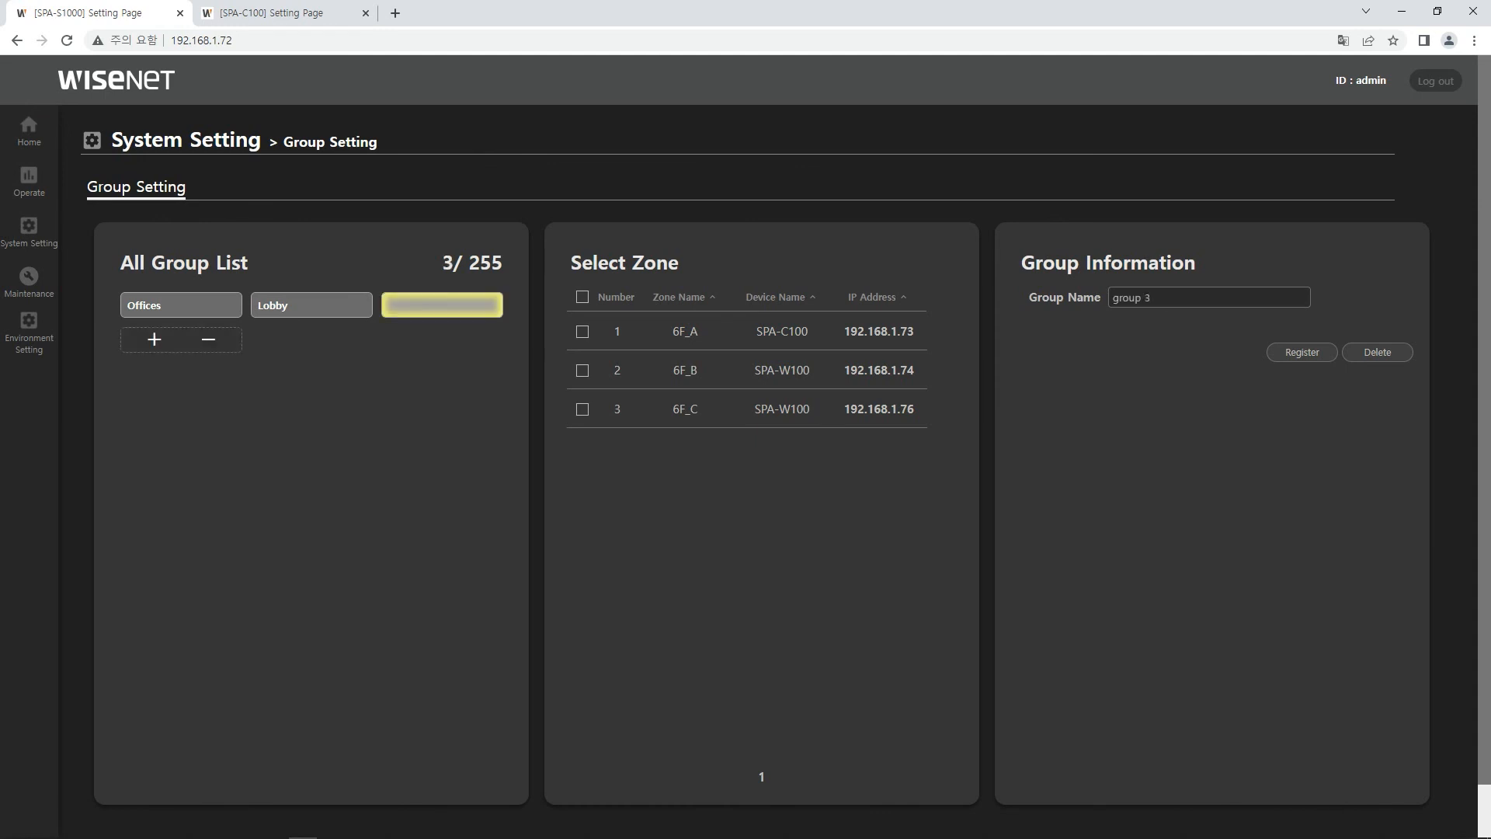
pyautogui.click(583, 297)
pyautogui.tripleClick(1123, 297)
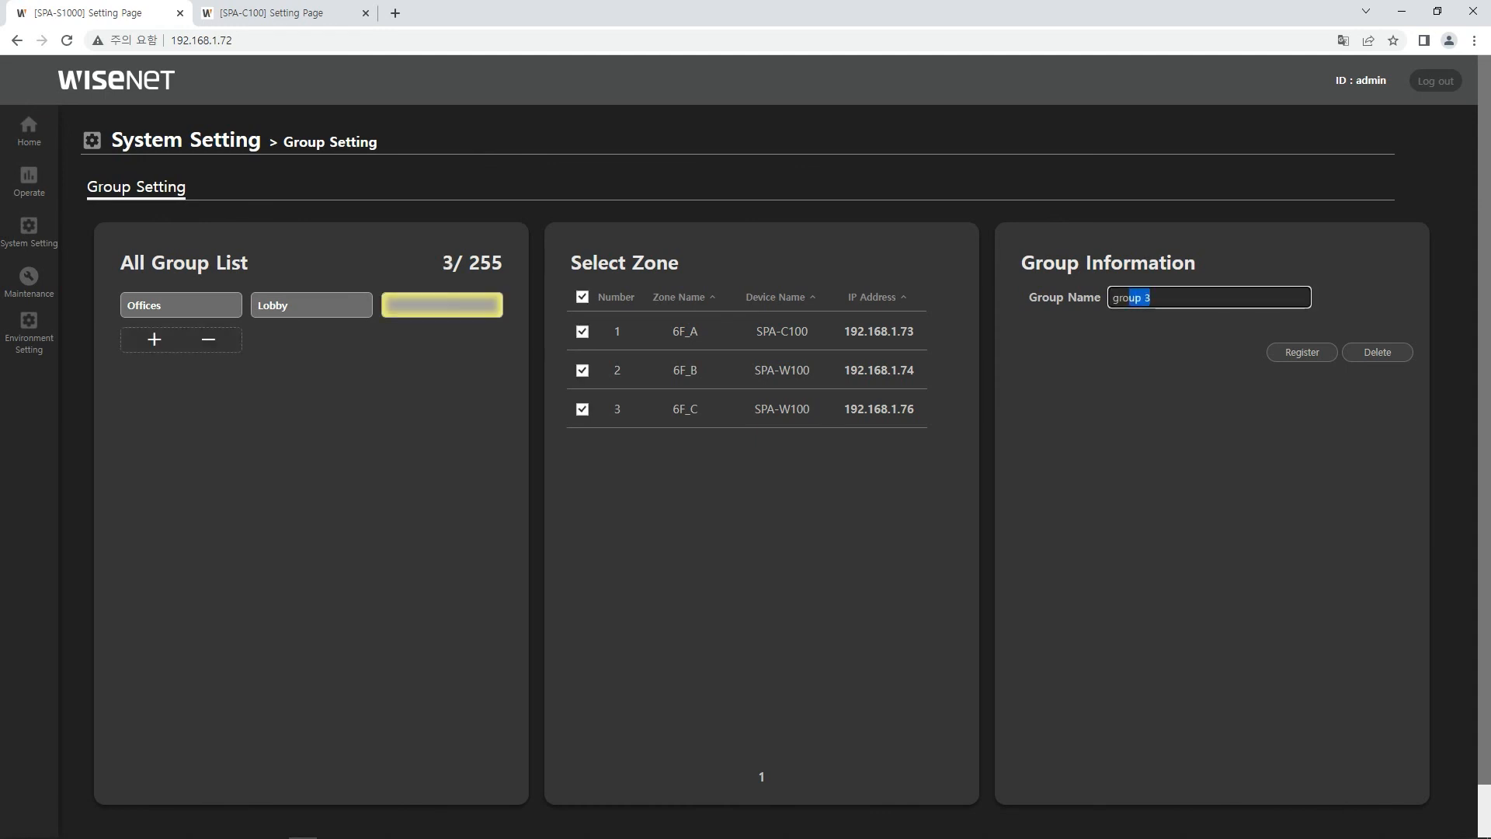
pyautogui.write('All')
pyautogui.click(1302, 352)
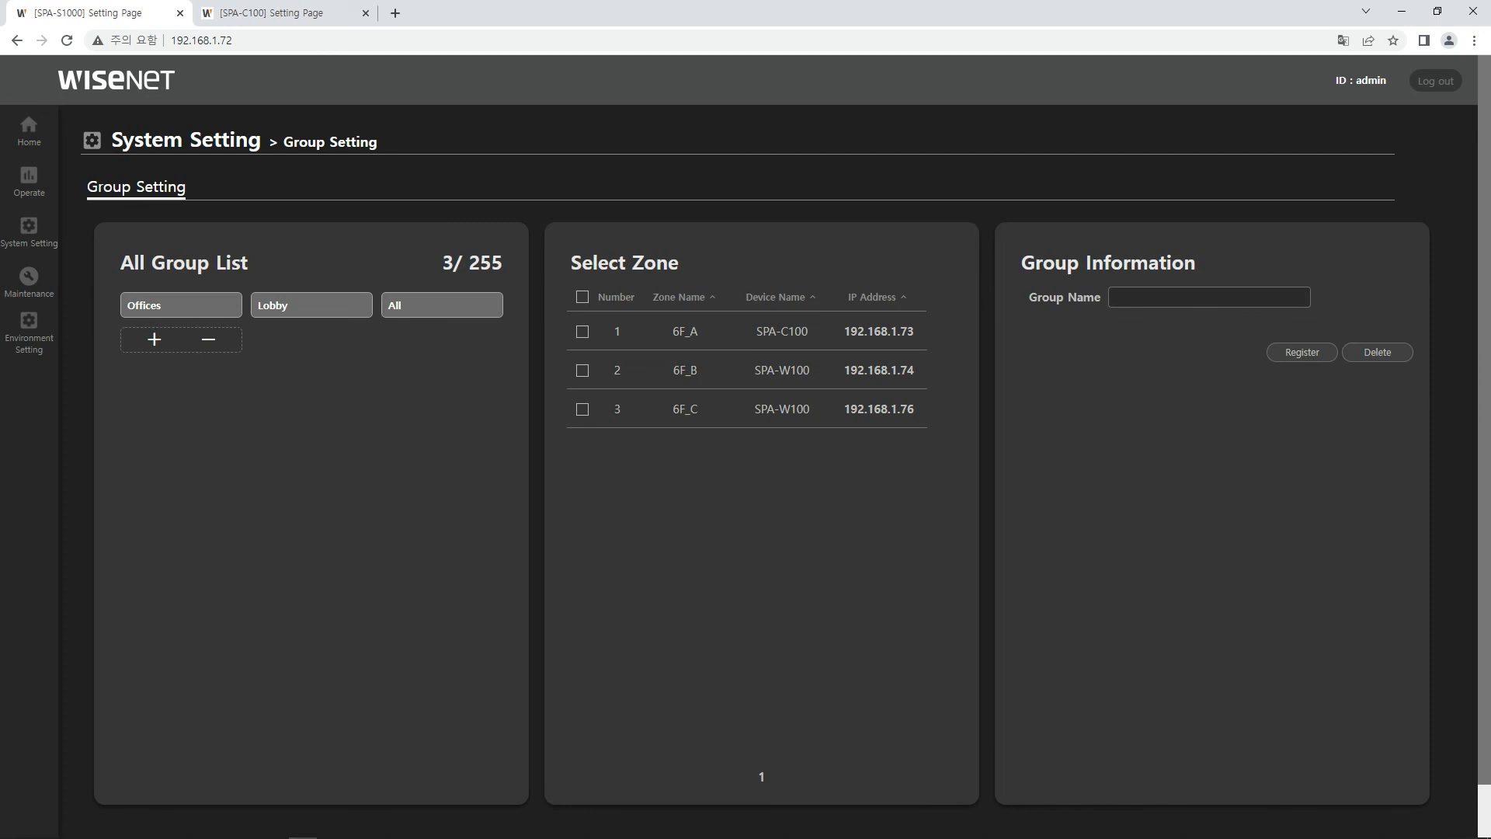
pyautogui.click(28, 131)
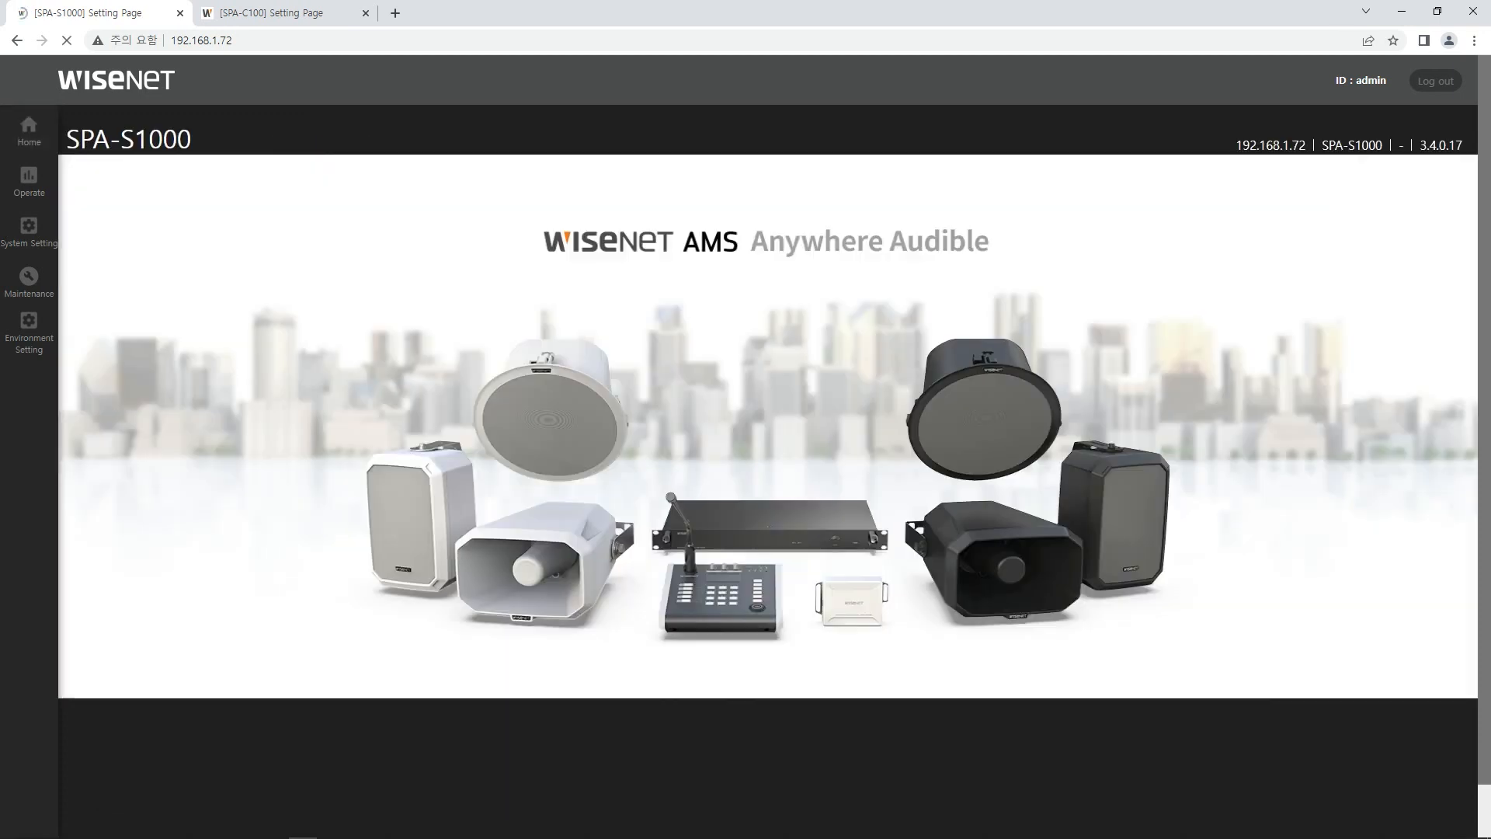